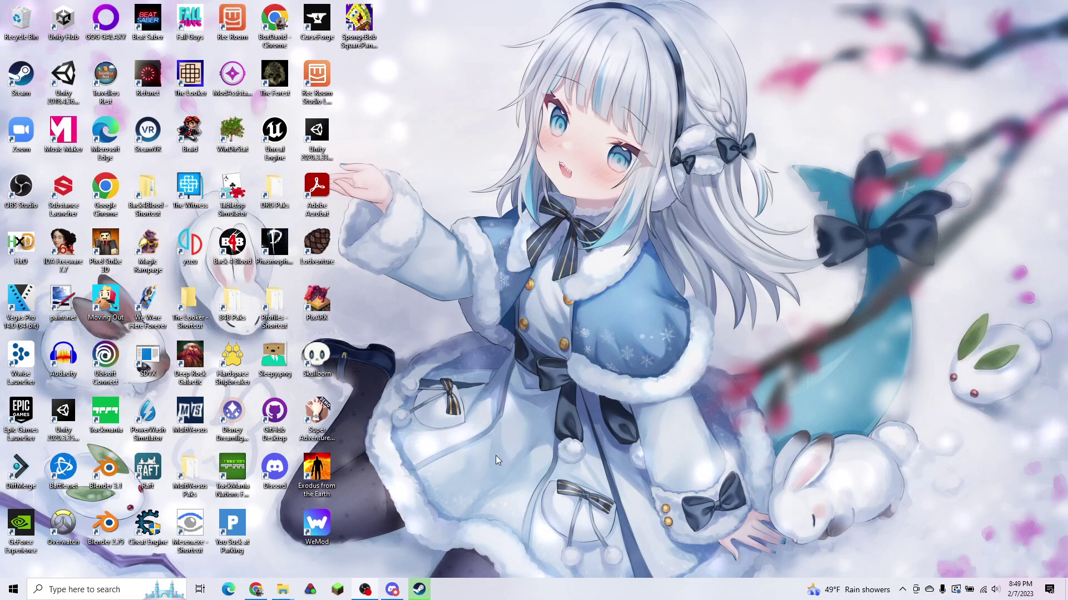
Step: Open the Gobi\Content folder in the Back 4 Blood install window
mouse_move(291, 582)
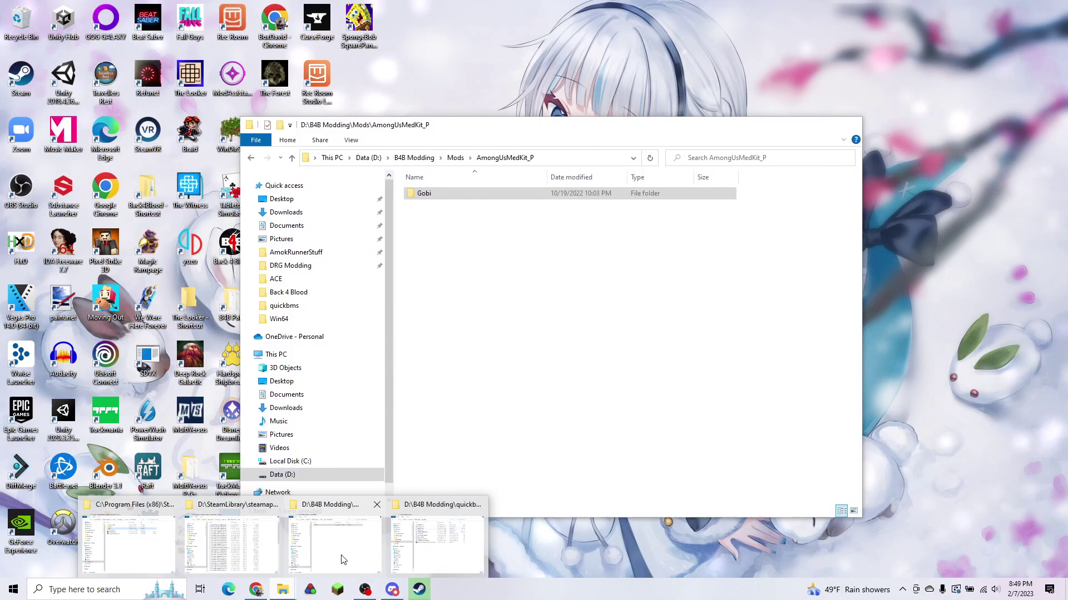
mouse_move(267, 548)
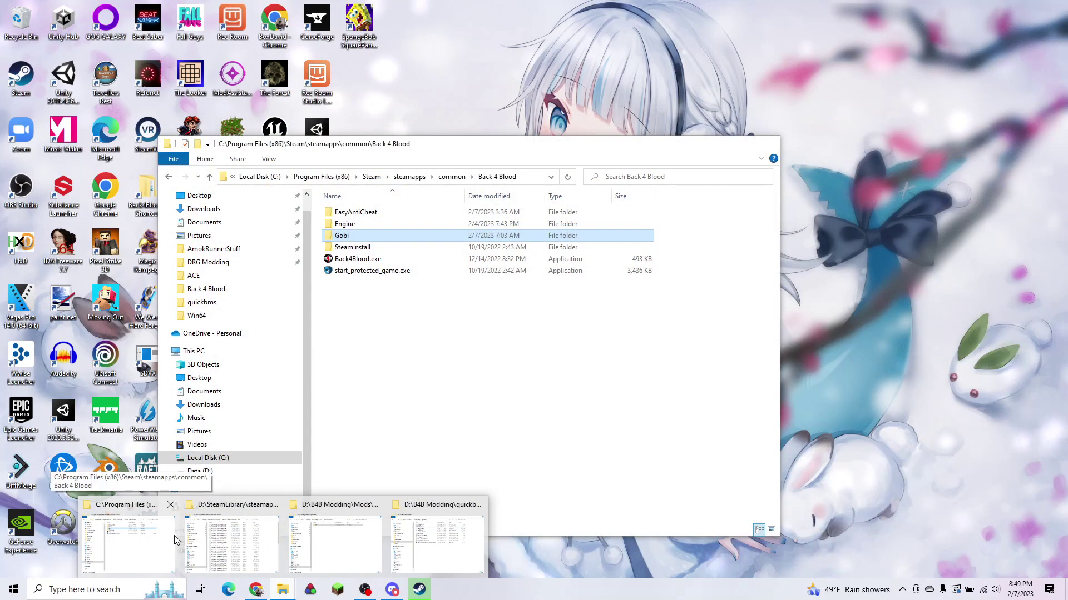
left_click(175, 535)
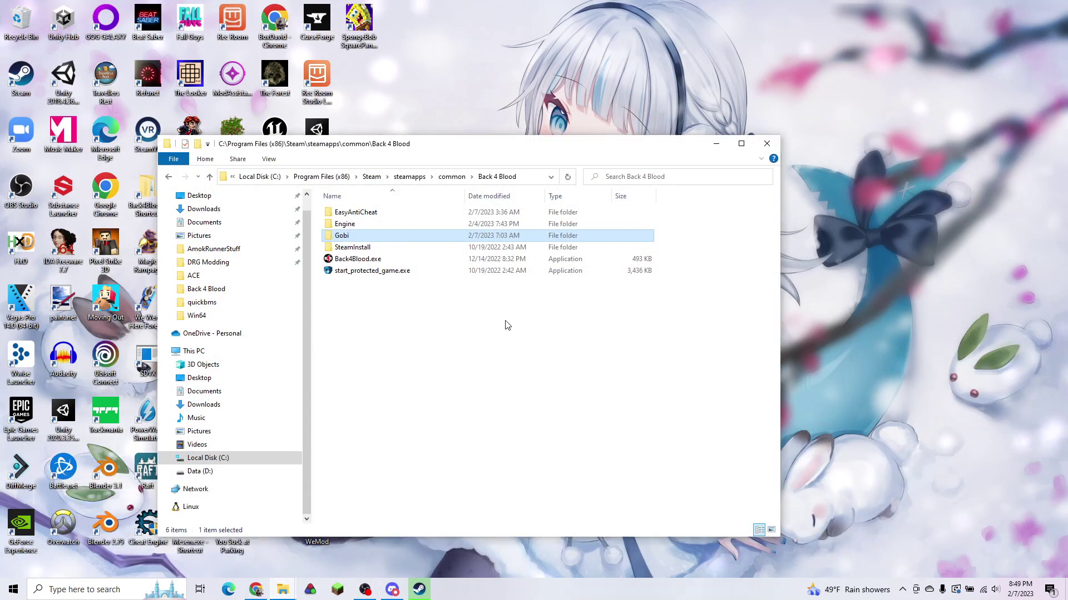
left_click(525, 177)
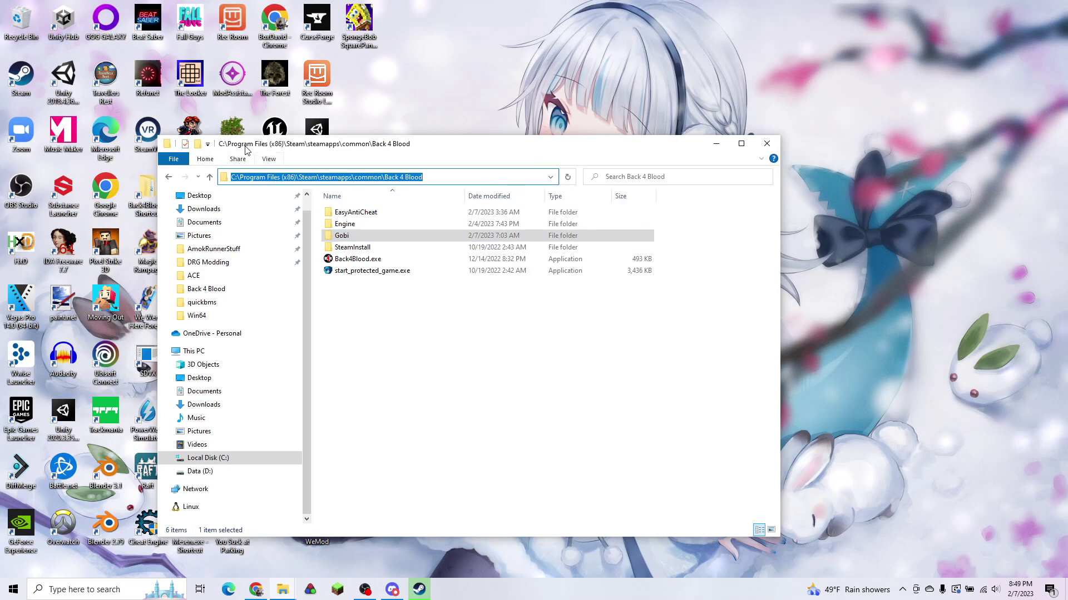
left_click(365, 235)
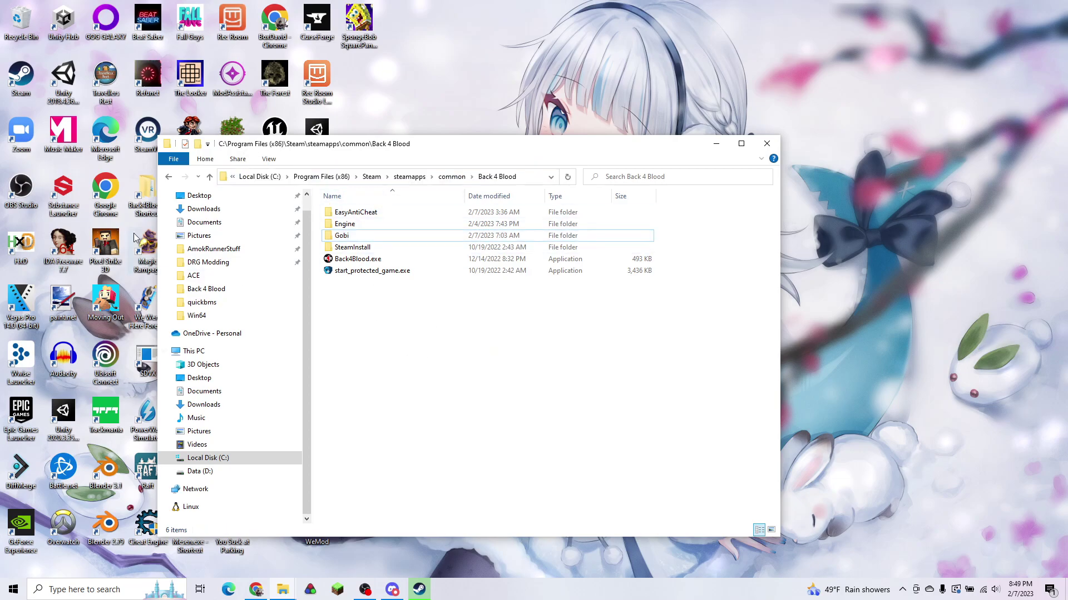
double_click(365, 235)
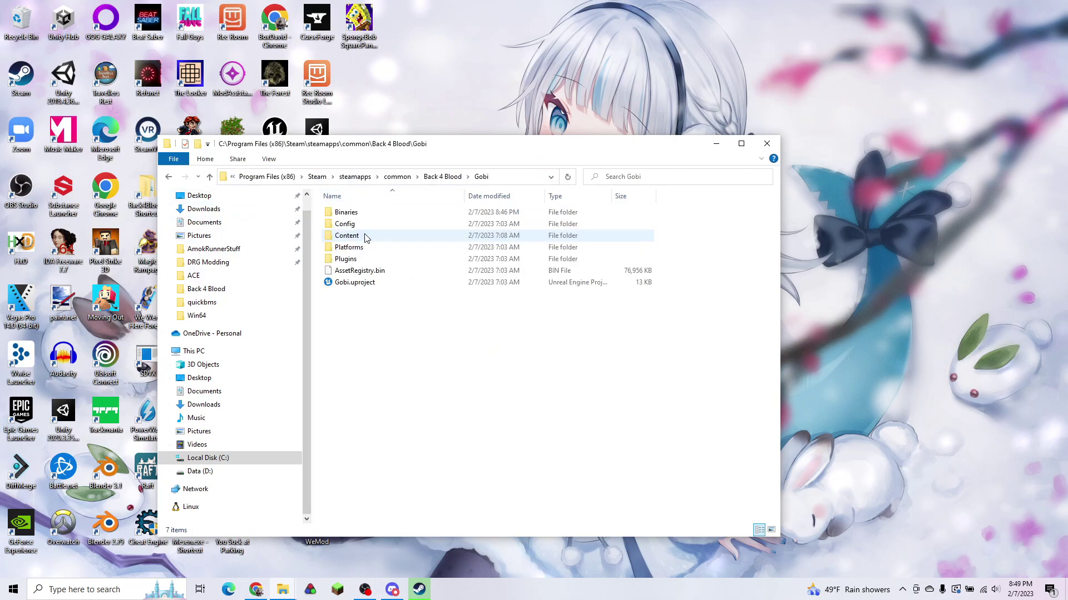
left_click(366, 240)
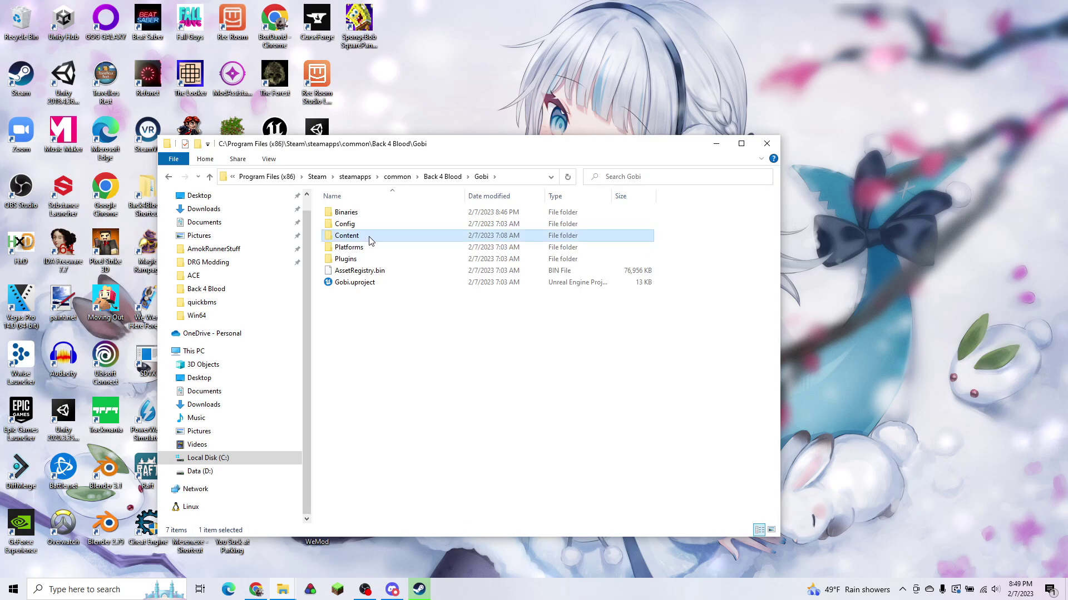
double_click(371, 240)
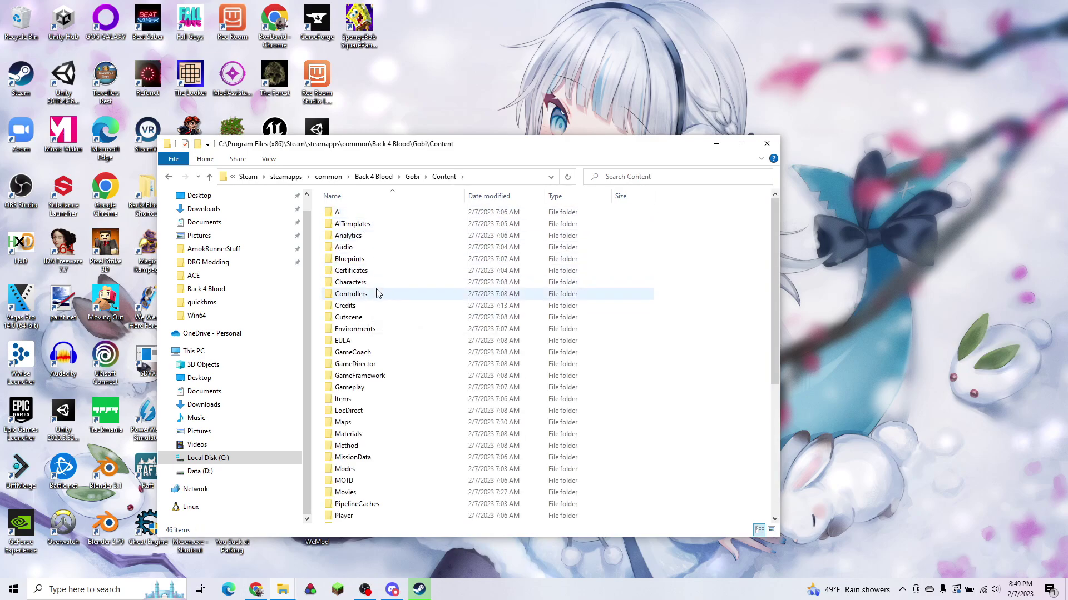
Step: Open the Paks folder in Back 4 Blood Stuff and widen its Size column
left_click(282, 590)
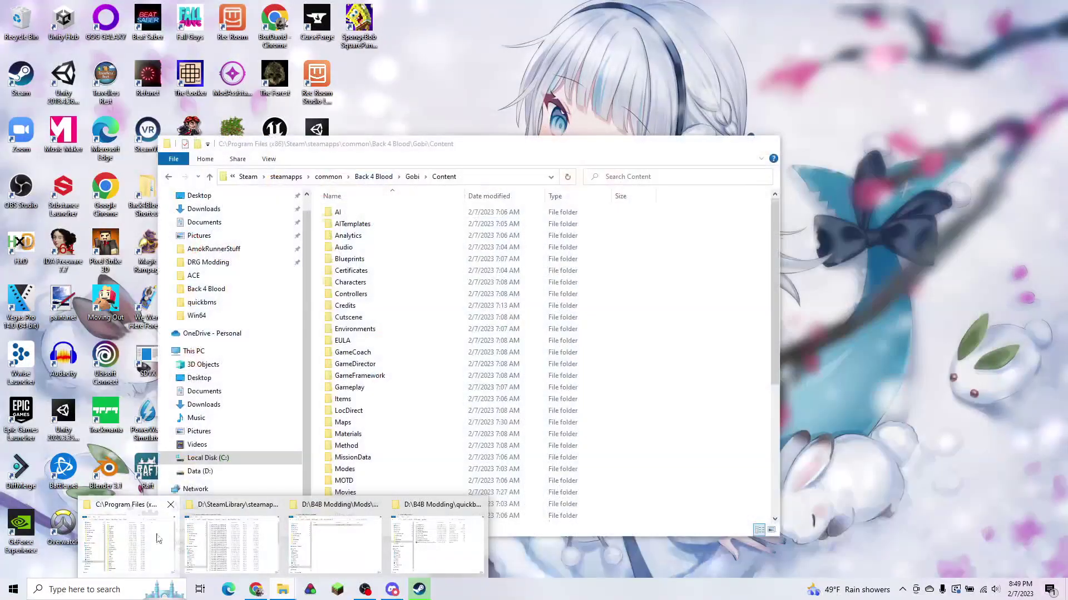
left_click(244, 542)
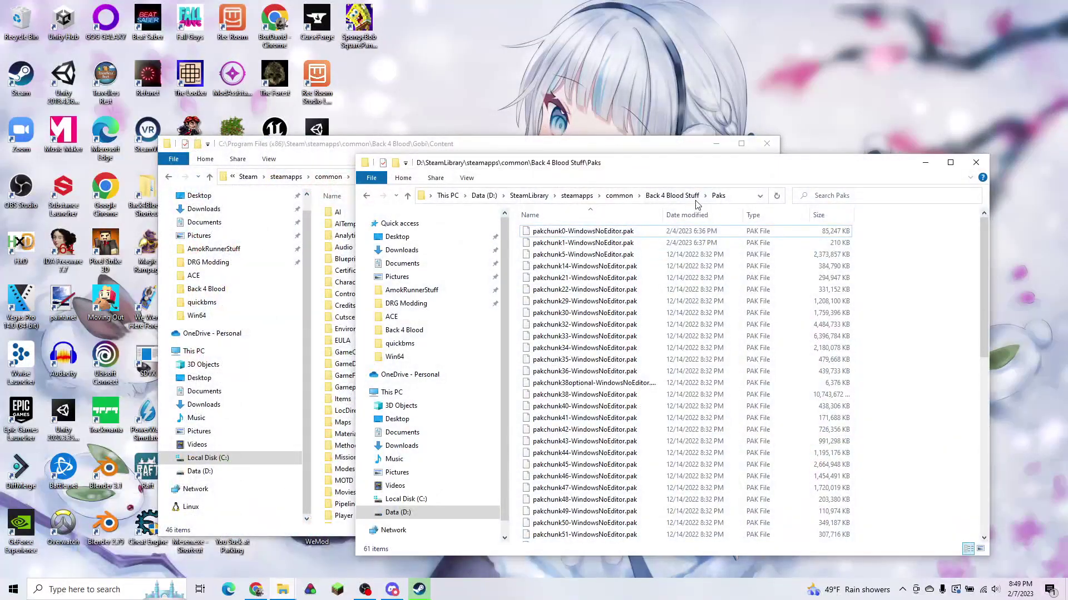
left_click(671, 195)
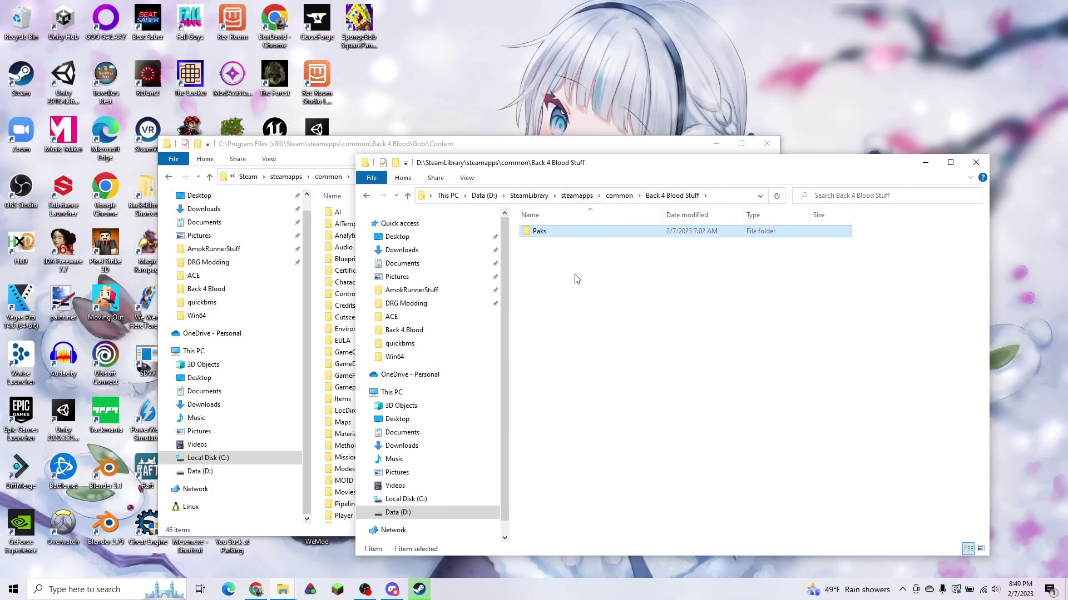
double_click(561, 233)
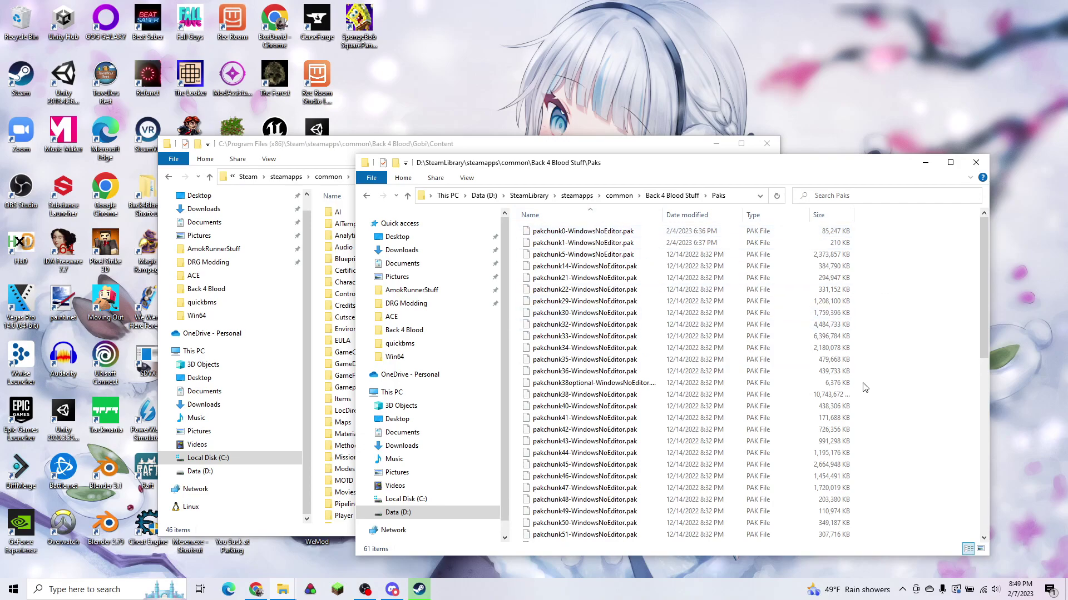
left_click_drag(854, 219, 865, 220)
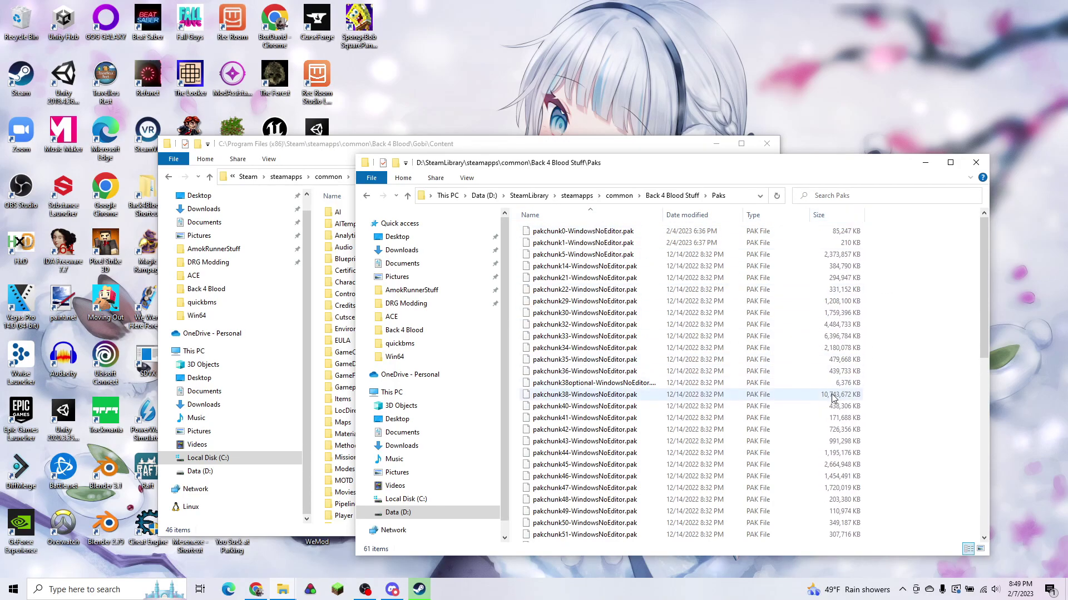
Step: Check individual pak file sizes, such as pakchunk33 at 6.09 GB
left_click(832, 400)
left_click(836, 341)
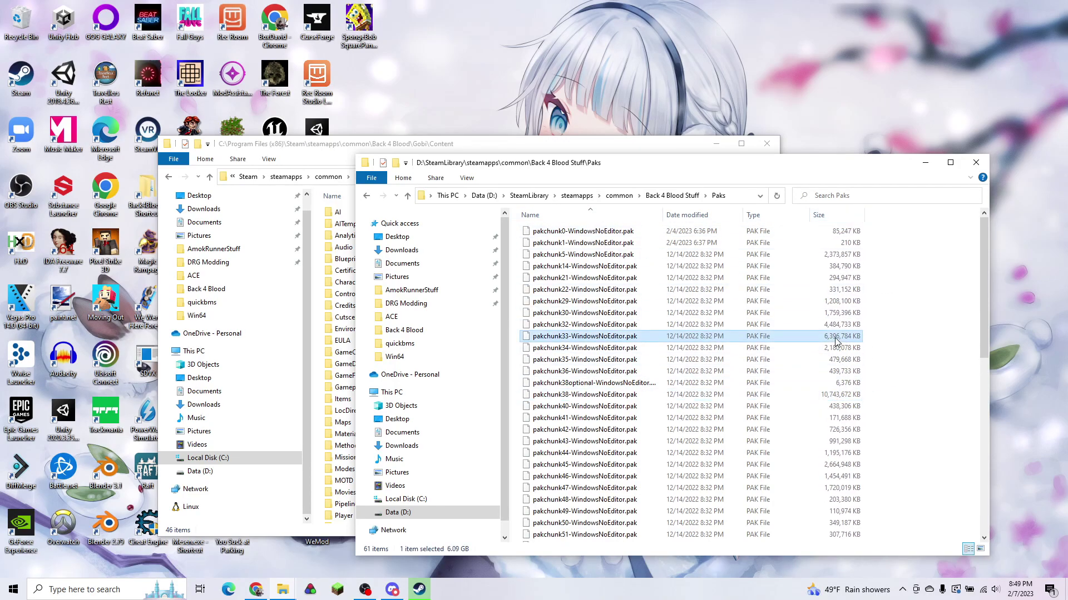
left_click(927, 308)
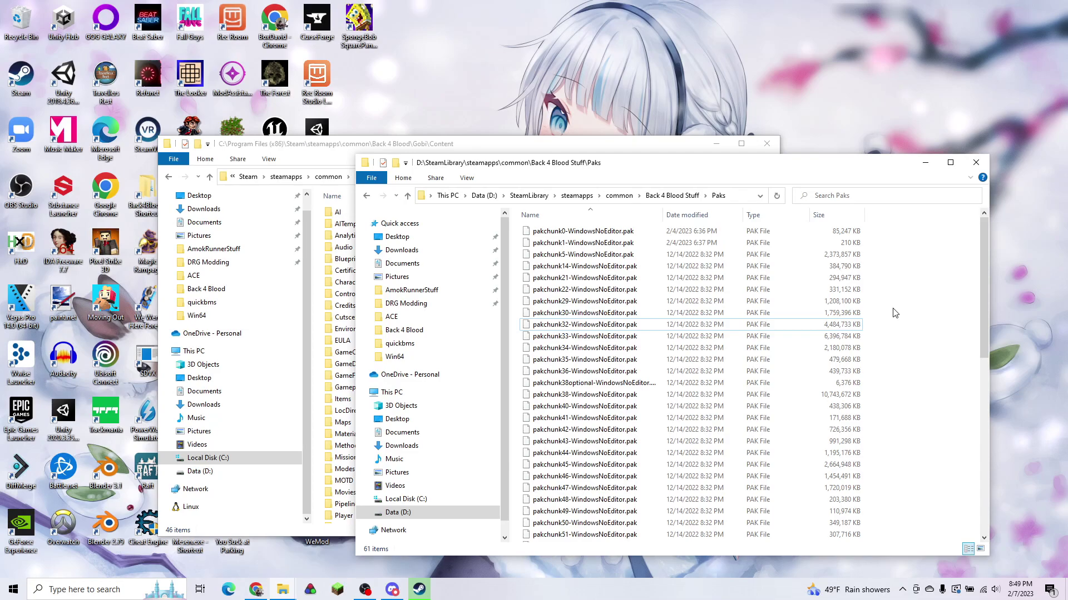
left_click(675, 243)
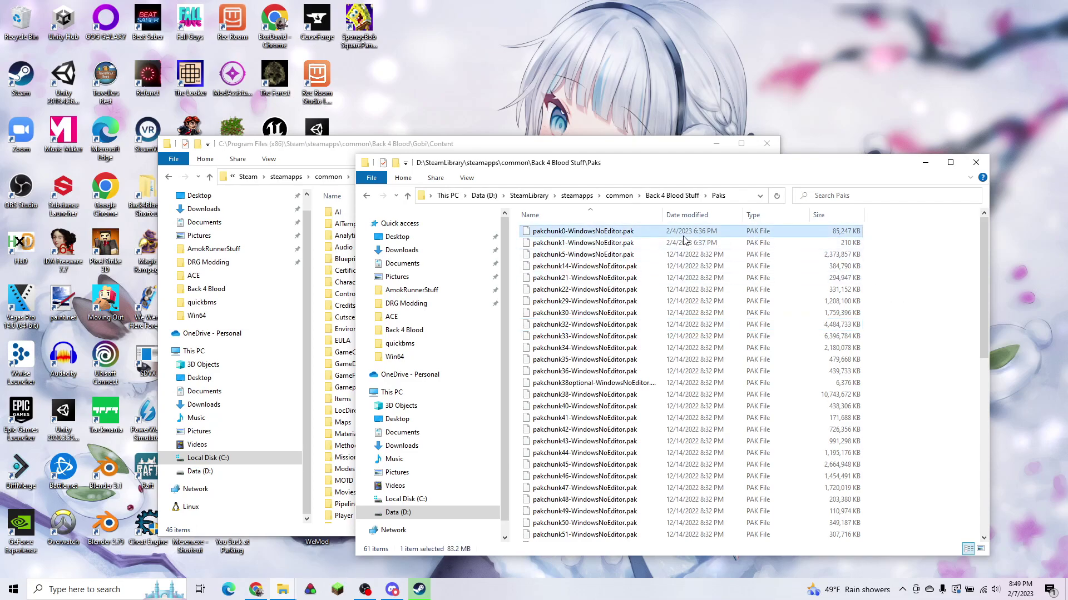
left_click(675, 336)
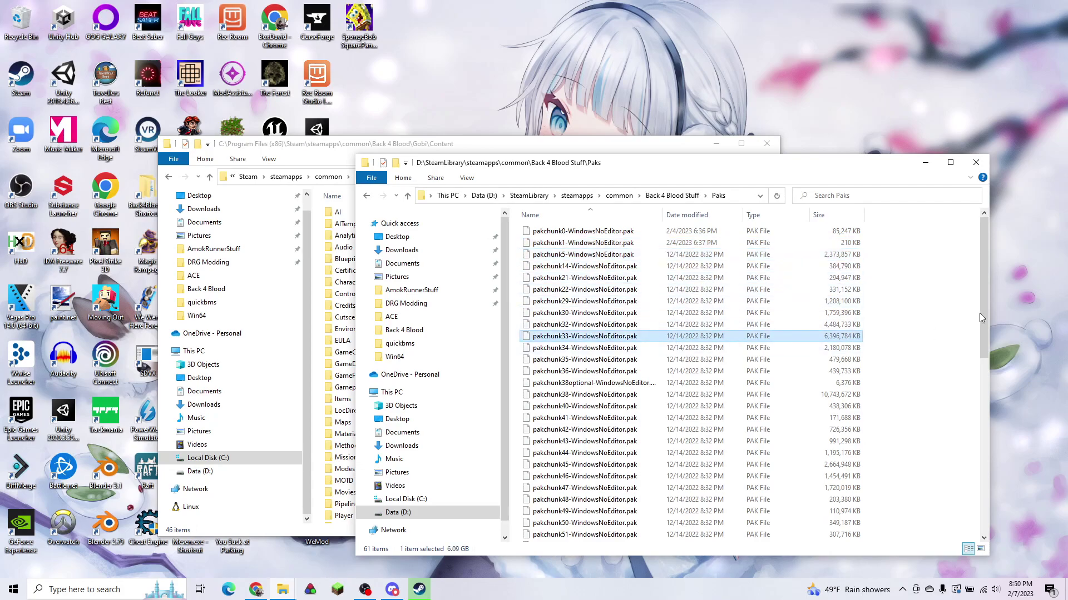
left_click(905, 317)
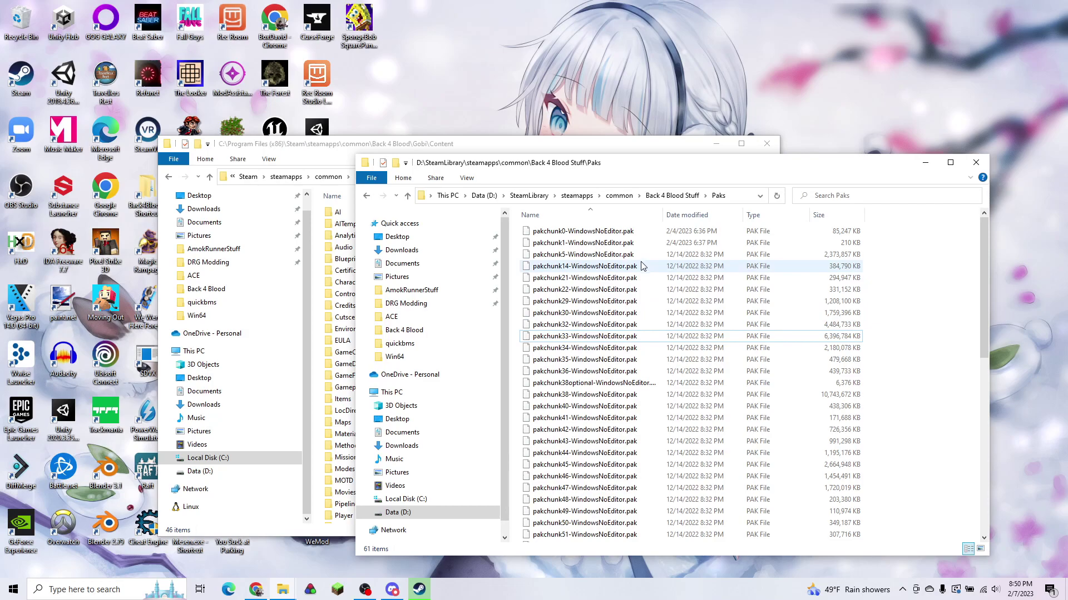
Step: Bring up the D:\B4B Modding\quickbms folder and launch quickbms_4gb_files.exe
mouse_move(283, 589)
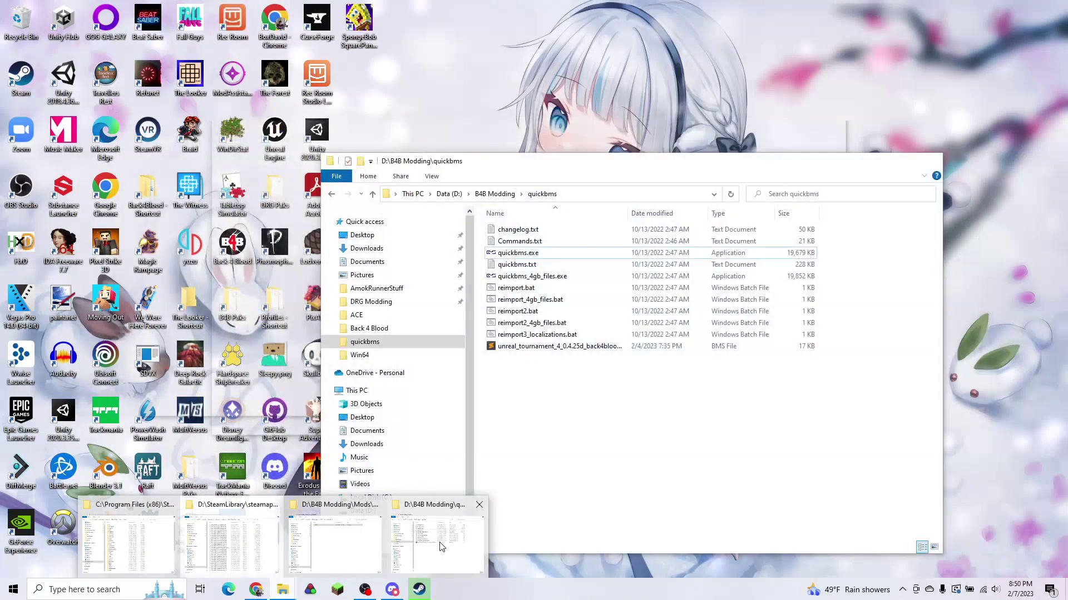
left_click(439, 543)
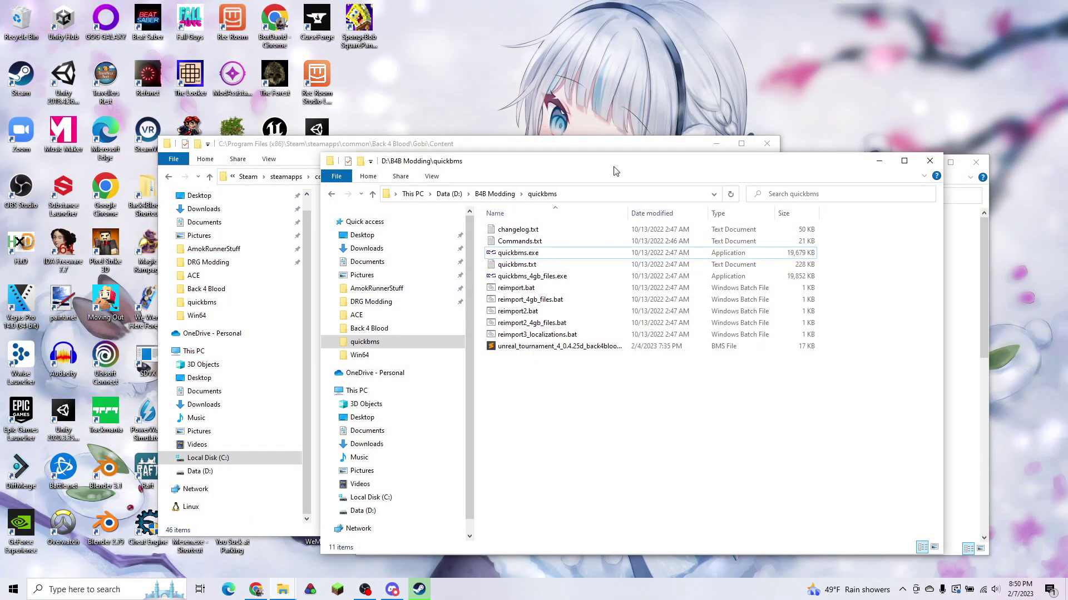
left_click_drag(616, 171, 689, 185)
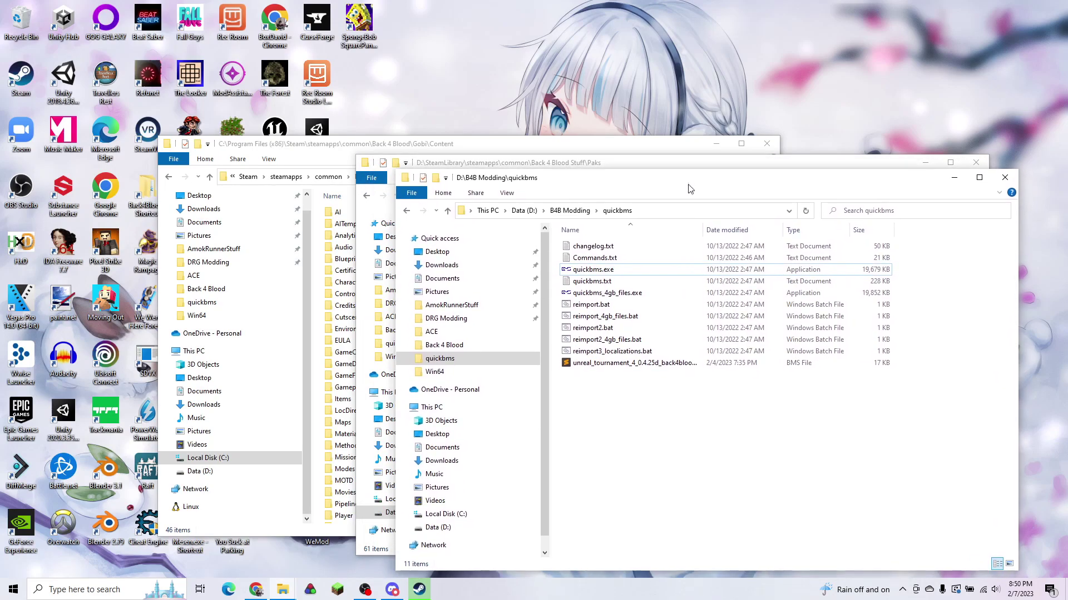
left_click(641, 365)
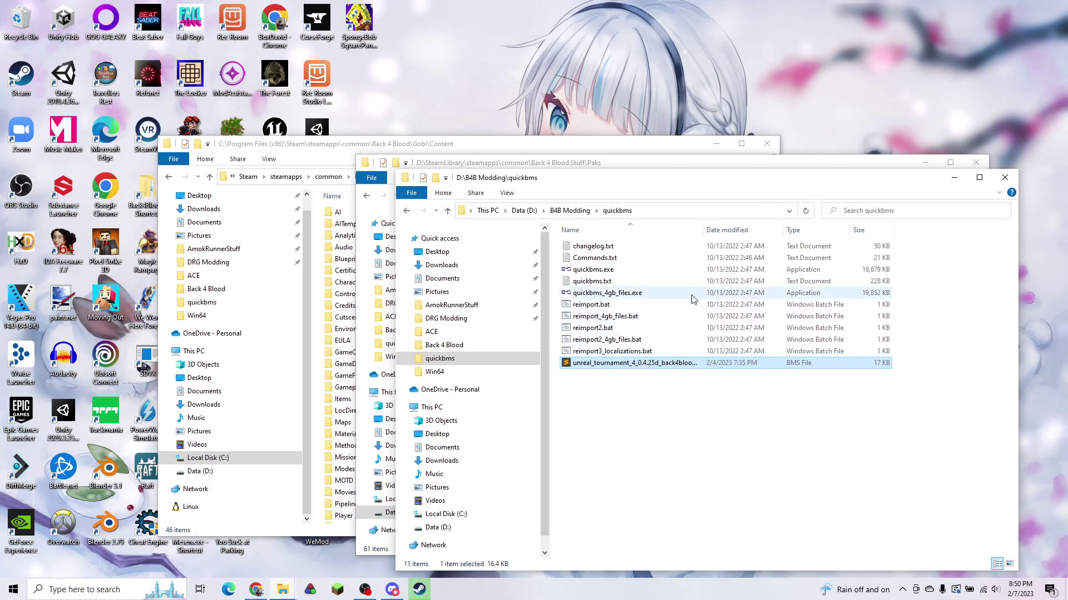
left_click(616, 297)
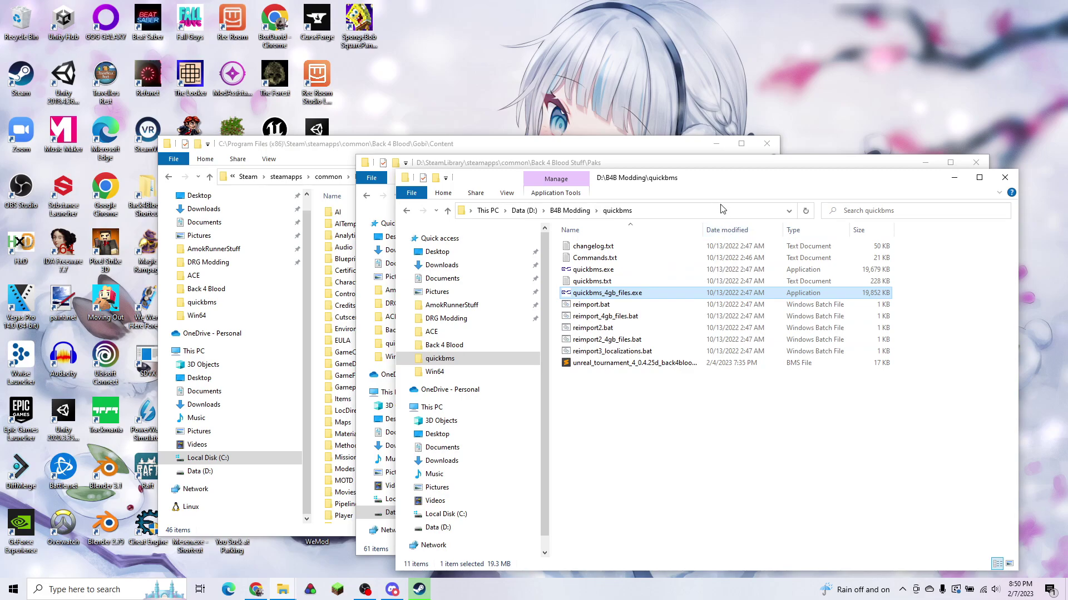
double_click(620, 295)
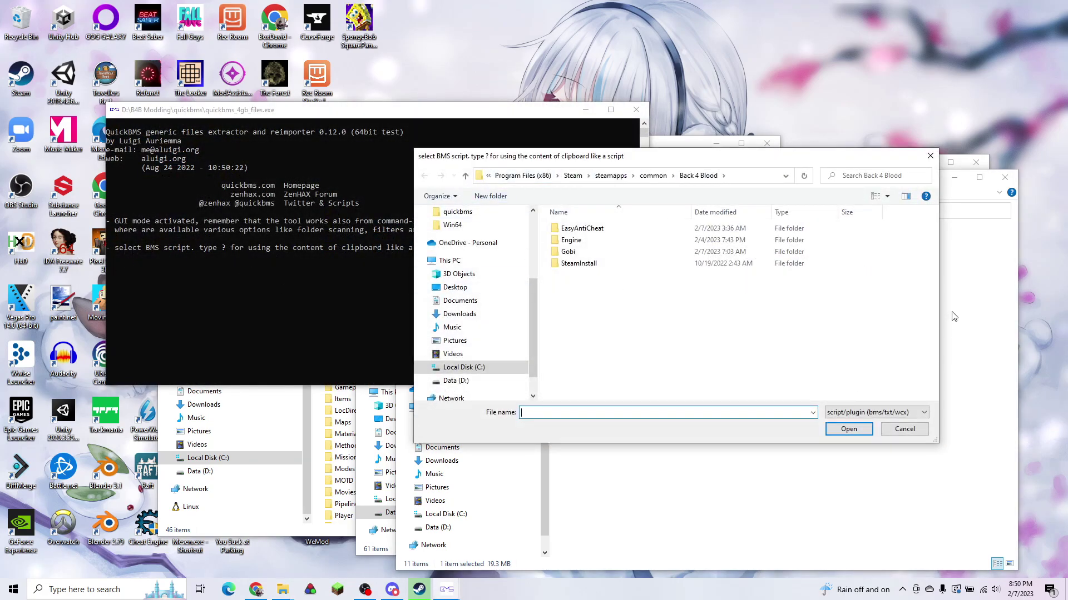
Step: Load the .bms extraction script from the quickbms folder in QuickBMS's script dialog
left_click(723, 490)
left_click(679, 212)
key("ctrl+c")
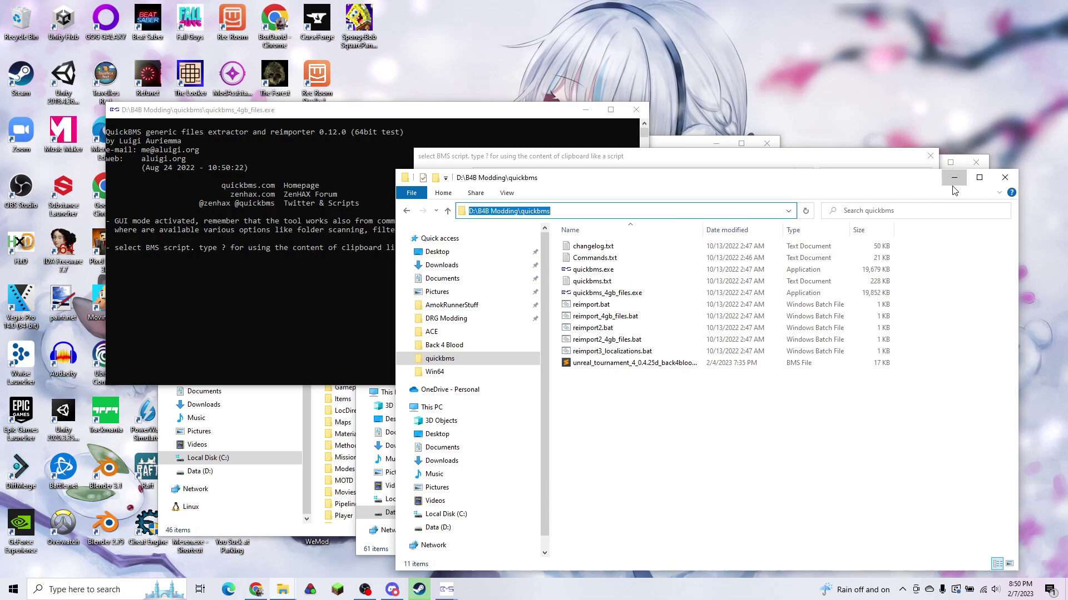
left_click(955, 177)
left_click(731, 176)
key("ctrl+v")
key("Return")
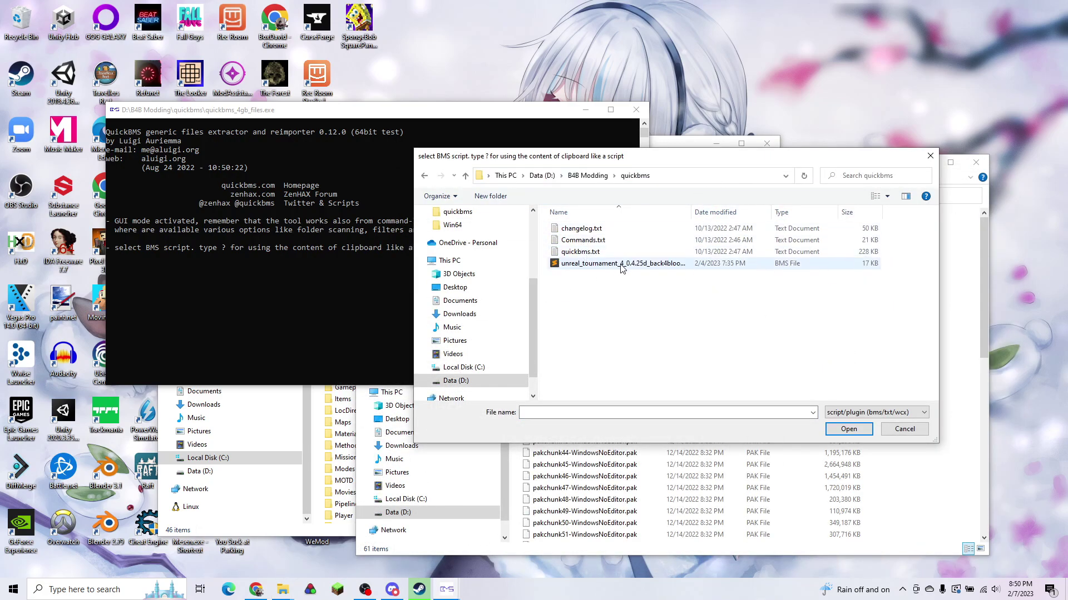
left_click(621, 266)
double_click(622, 266)
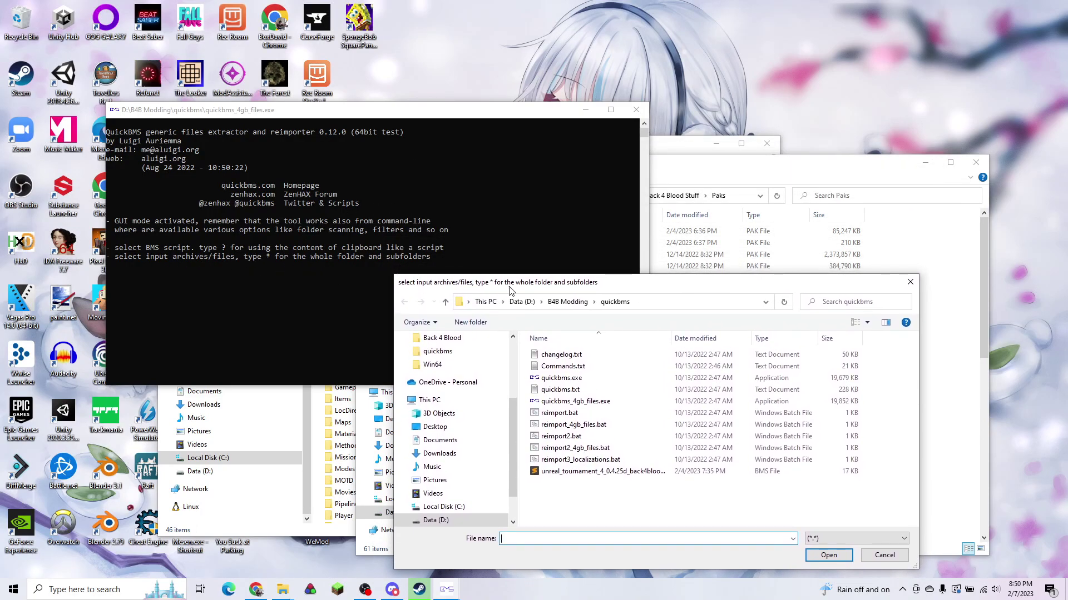
Step: Point the input file prompt at the Back 4 Blood Paks folder and accept it
left_click_drag(510, 290, 504, 170)
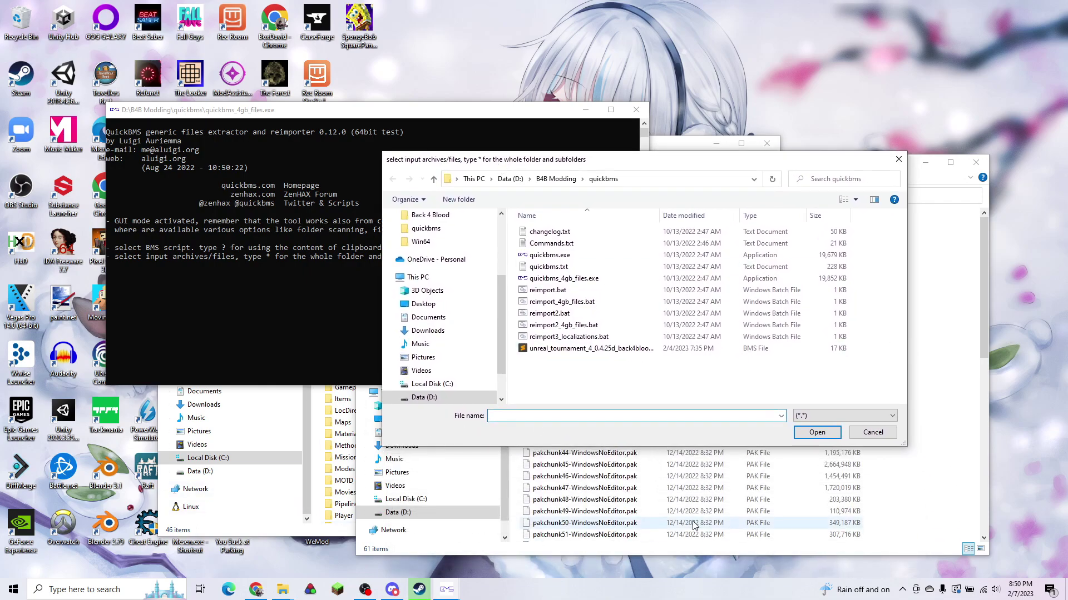
left_click(870, 456)
left_click(739, 196)
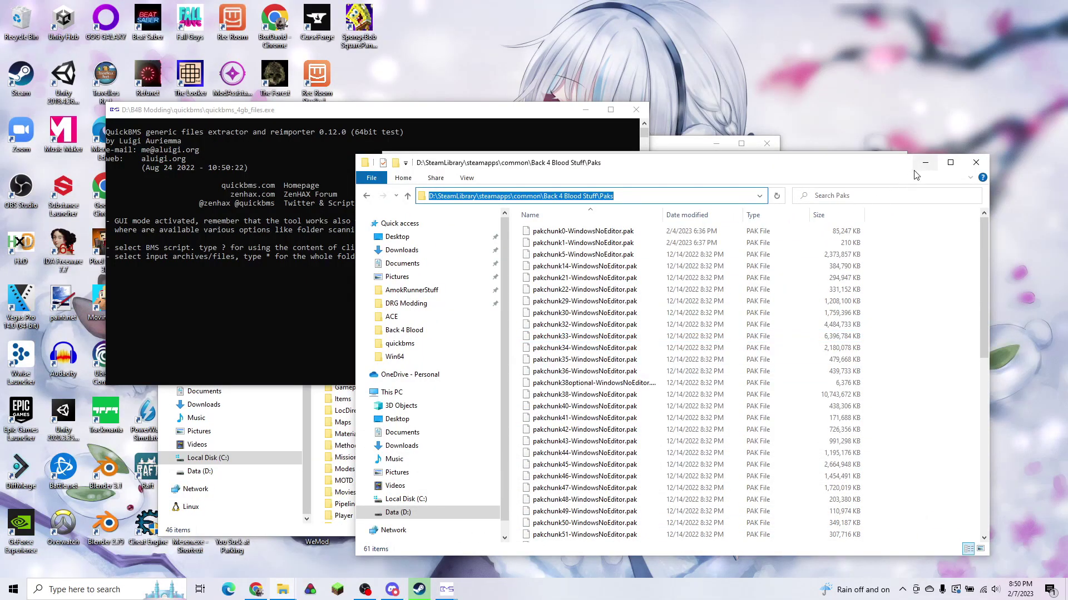
left_click(925, 163)
left_click(654, 179)
key("ctrl+v")
key("Return")
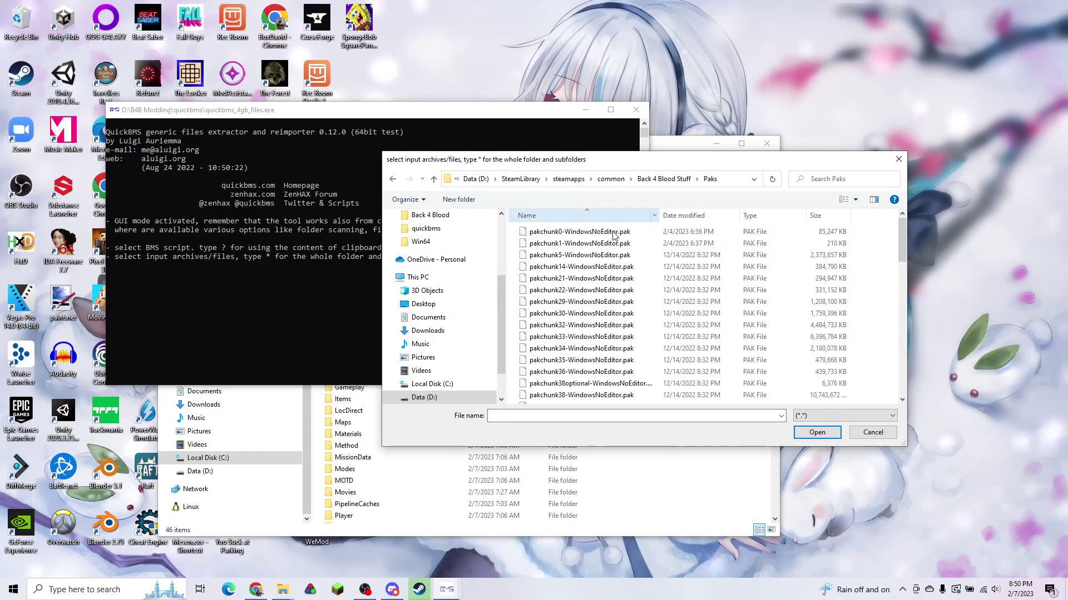
left_click(572, 417)
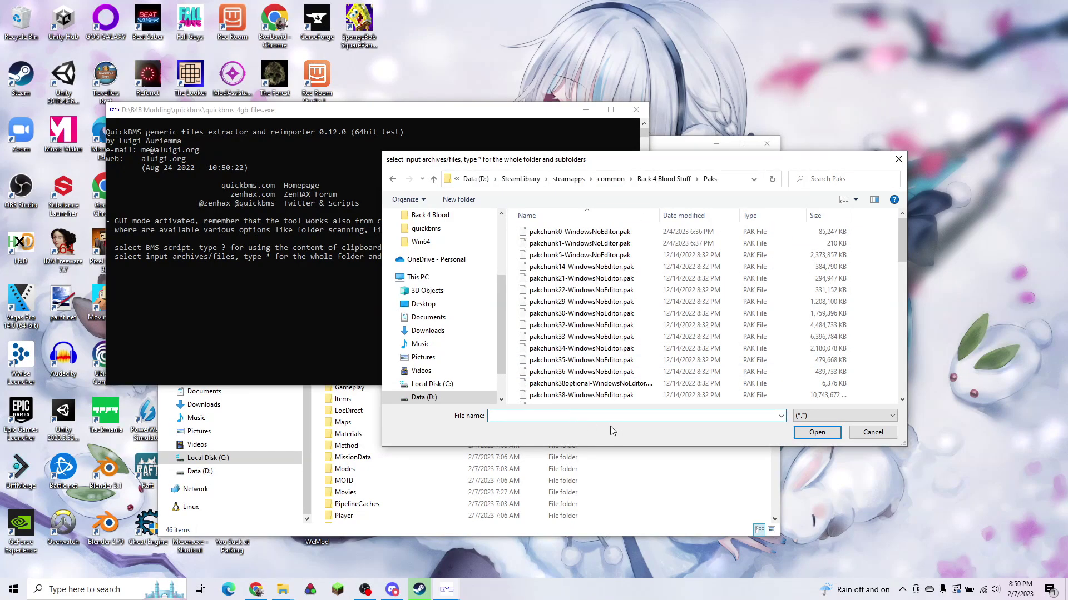
left_click(802, 432)
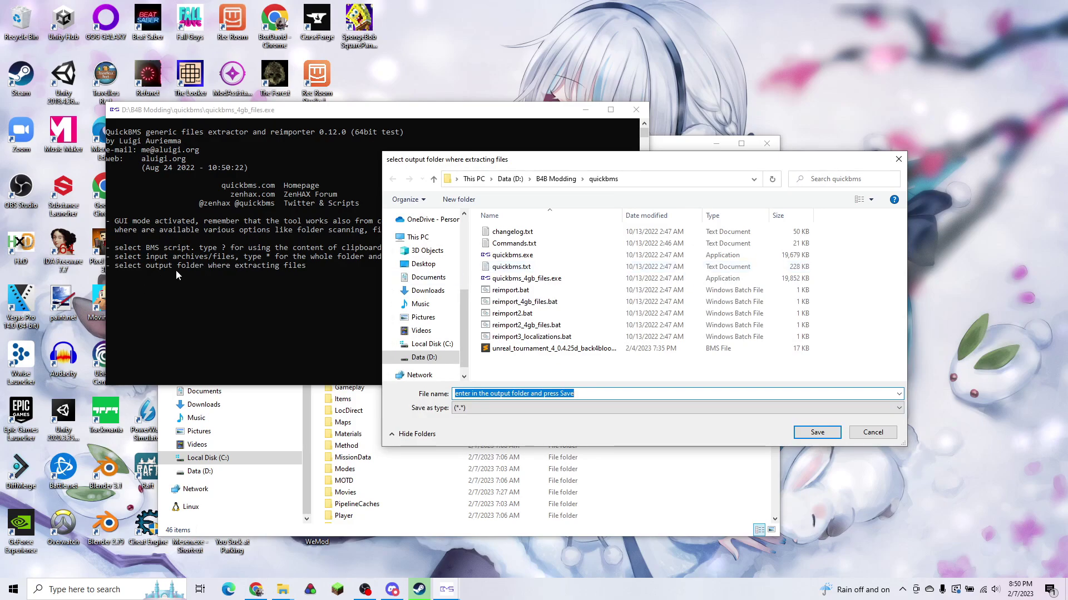
Step: Set the extraction output folder to the Back 4 Blood install folder
left_click(718, 477)
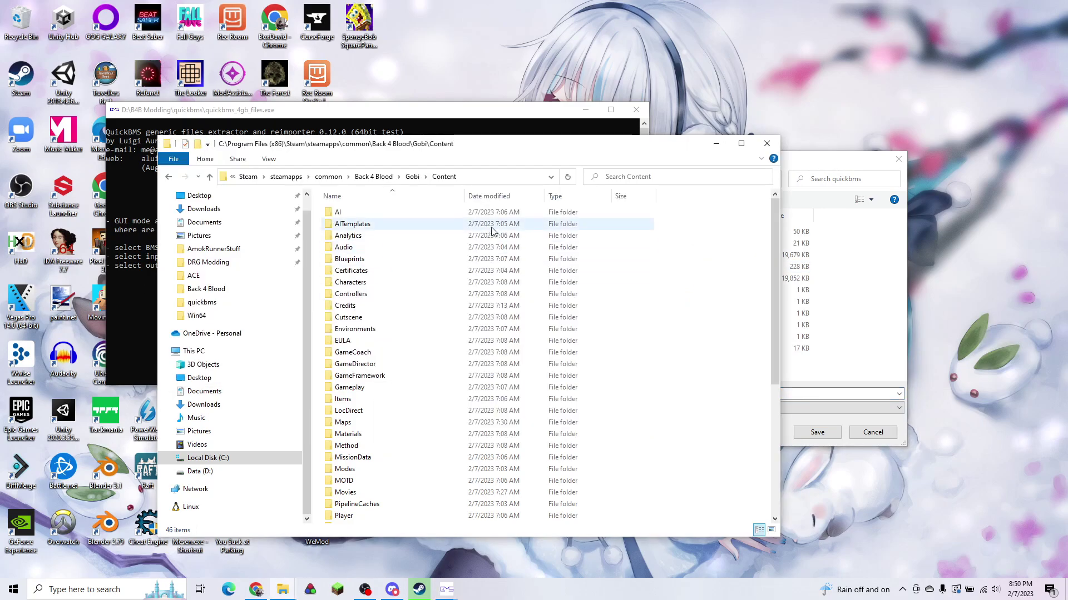
left_click(385, 177)
left_click(470, 179)
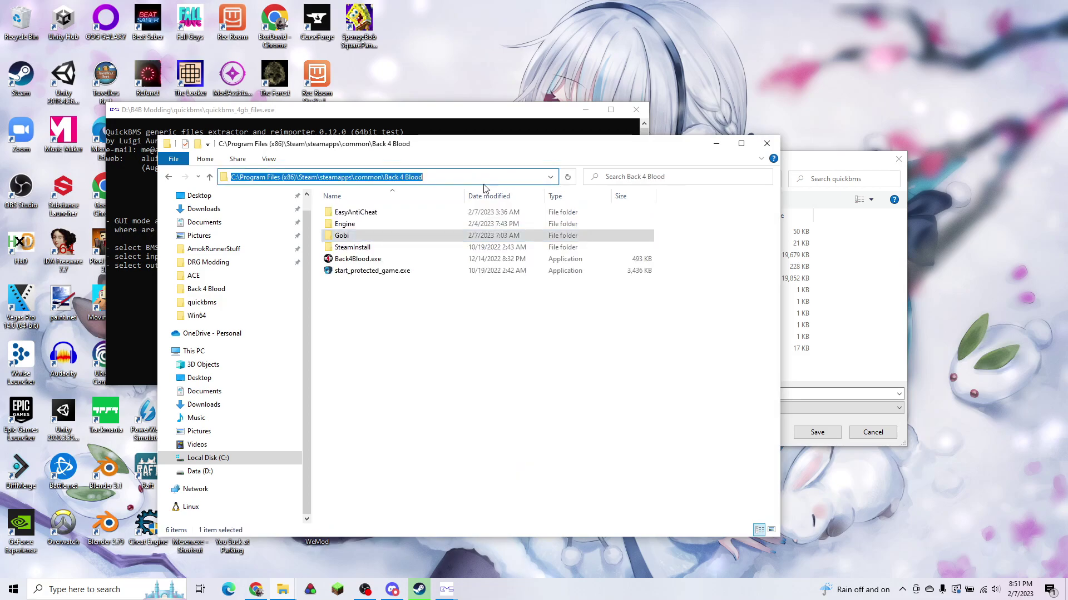
left_click(496, 351)
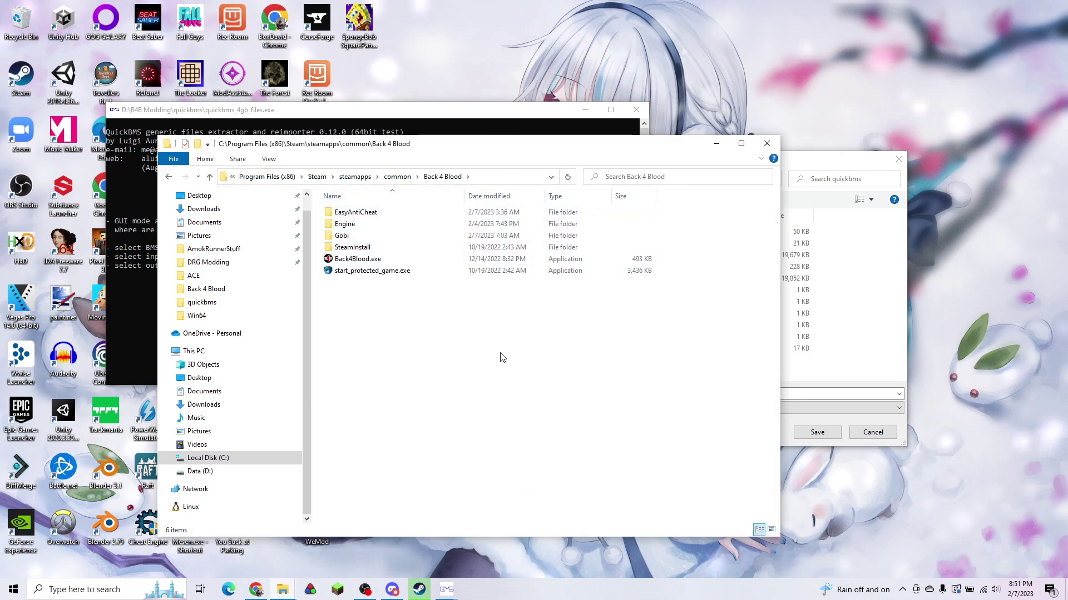
left_click(503, 178)
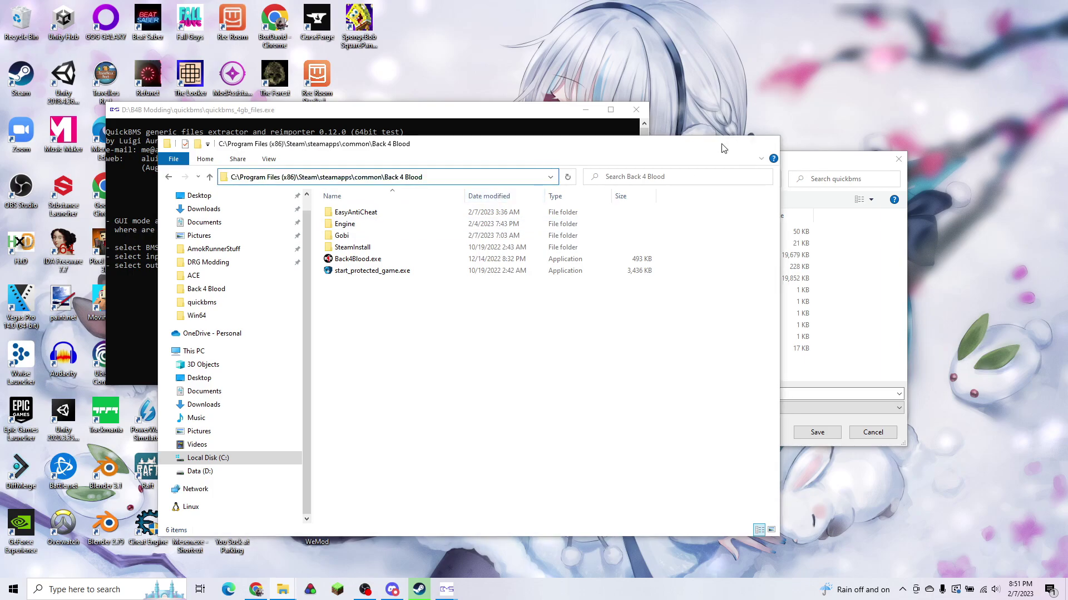
left_click(723, 143)
left_click(556, 179)
key("ctrl+v")
key("Return")
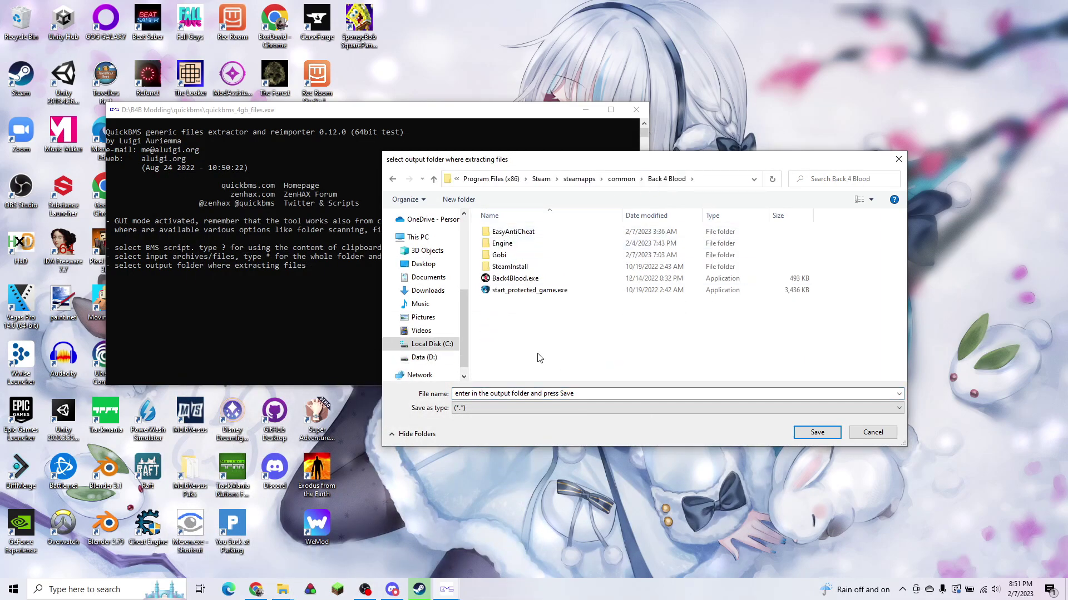
left_click(818, 433)
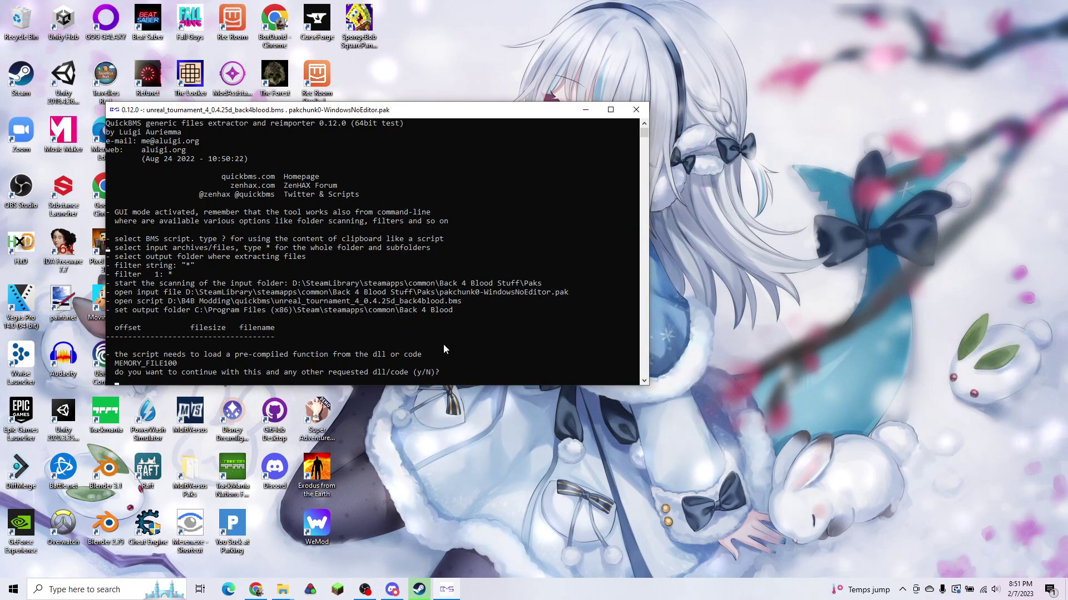
Step: Answer y to allow the script's dll code and a to overwrite all files
type("y")
key("Return")
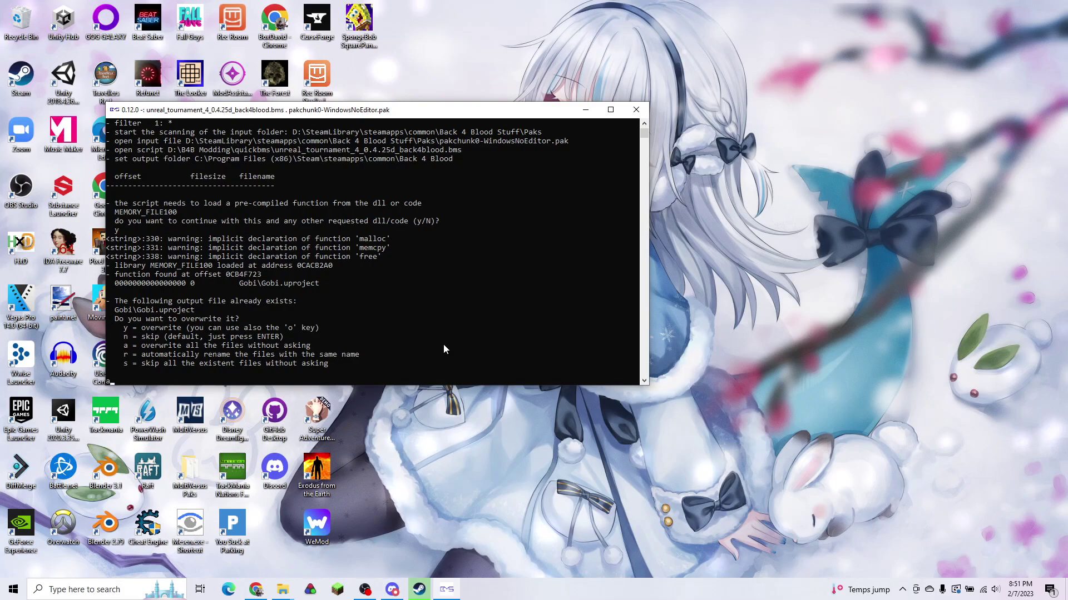
key("a")
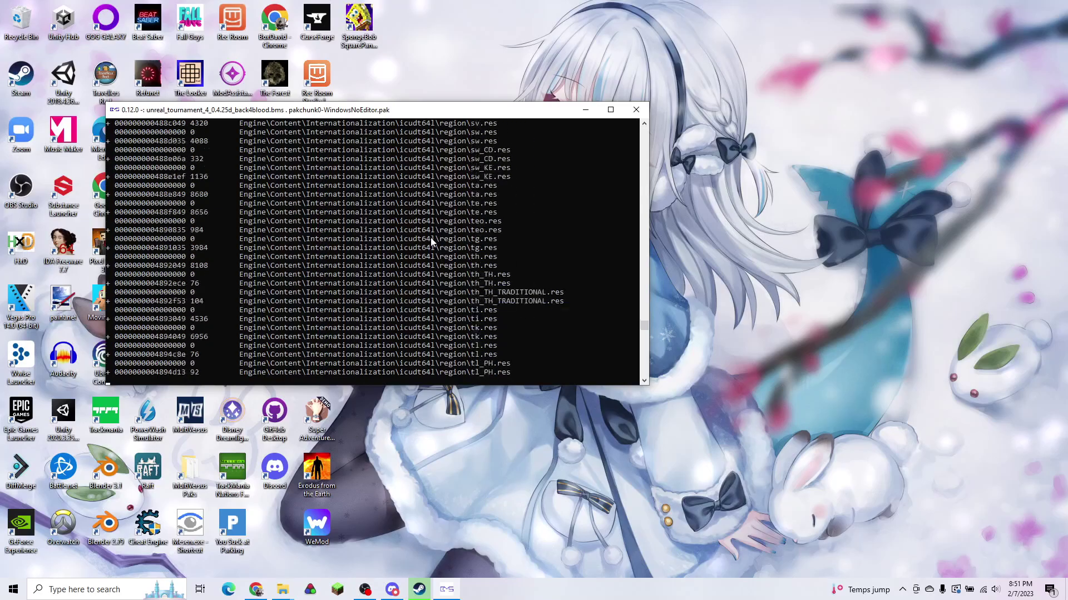
Step: Close the finished QuickBMS console and open the game's Gobi\Content folder
left_click(634, 118)
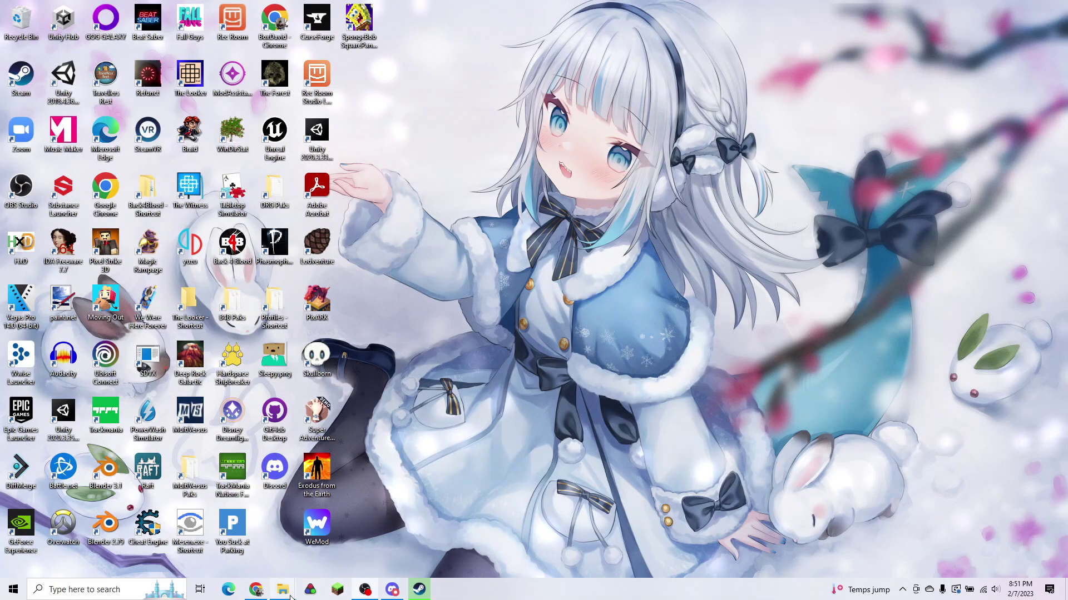
mouse_move(283, 589)
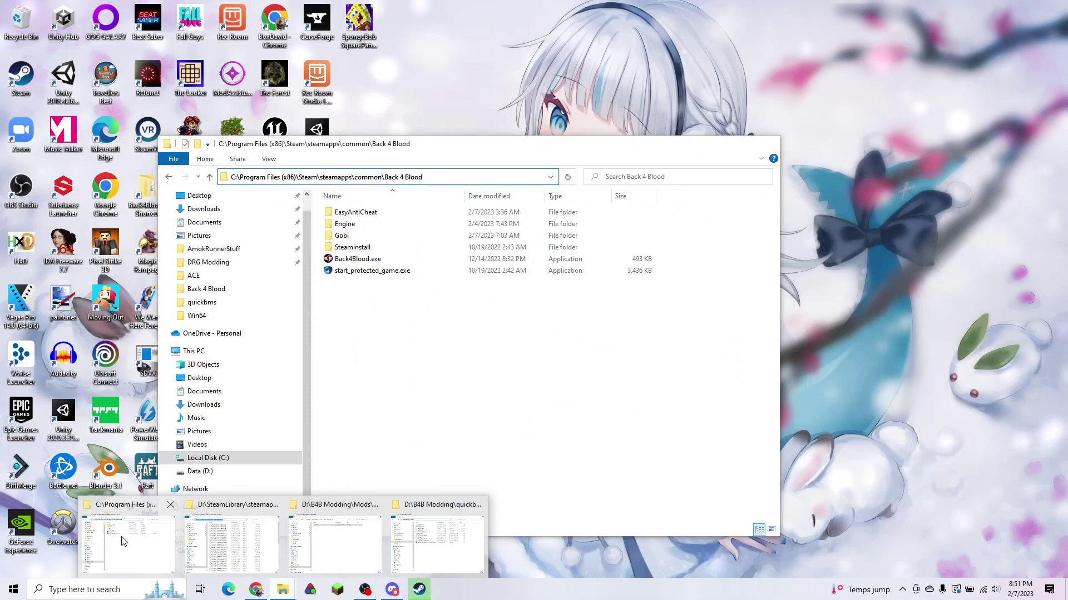
left_click(123, 541)
double_click(341, 235)
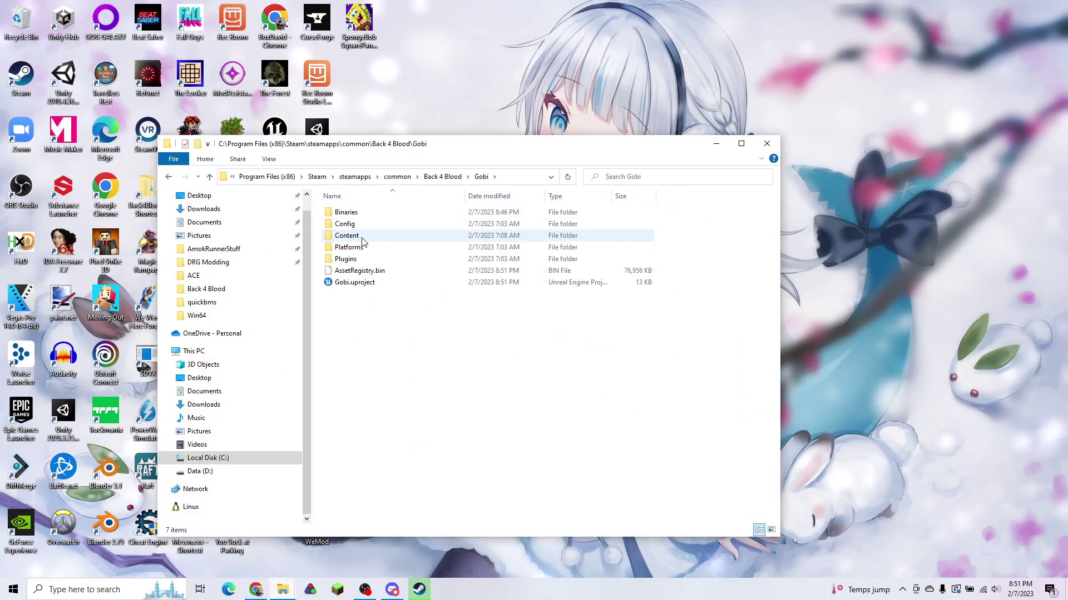
double_click(362, 241)
Step: Review the unpacked folders, return to the Back 4 Blood folder, and bring up Steam
scroll(445, 334, "down", 1)
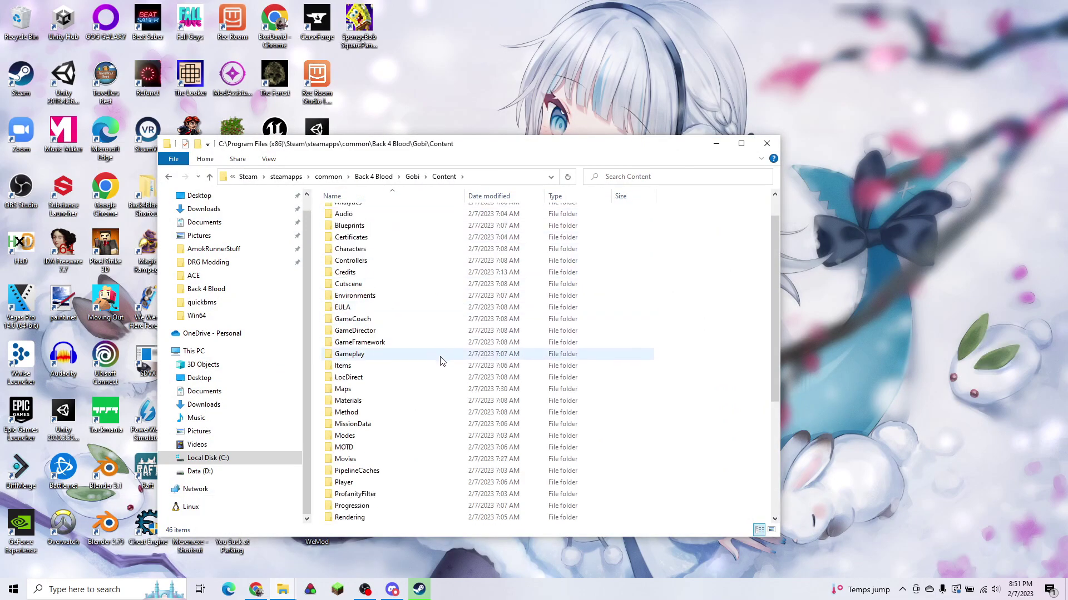
scroll(439, 362, "down", 6)
scroll(440, 389, "up", 7)
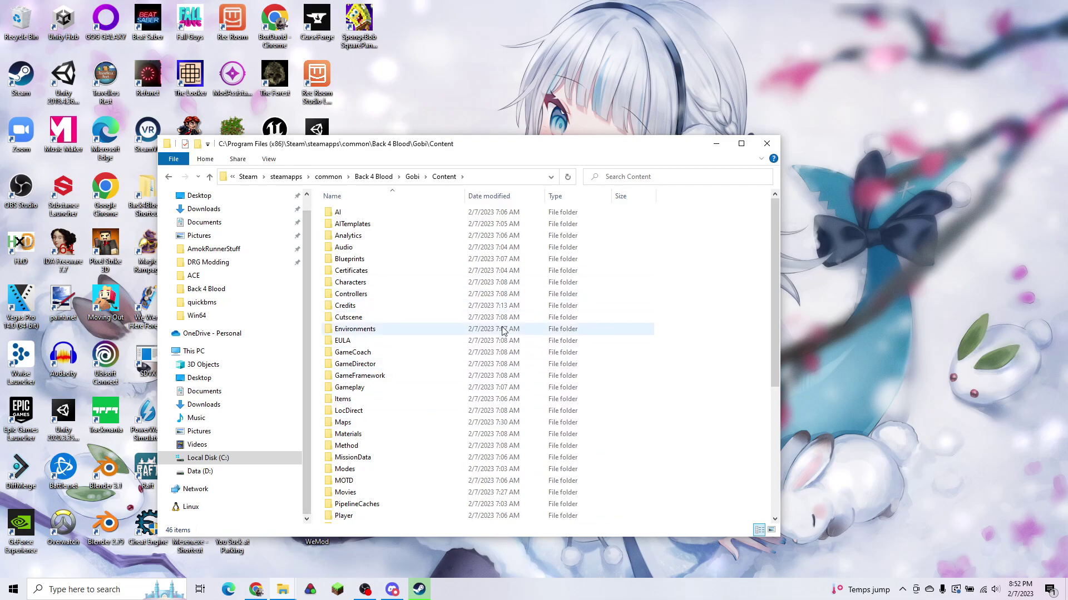
scroll(679, 362, "down", 6)
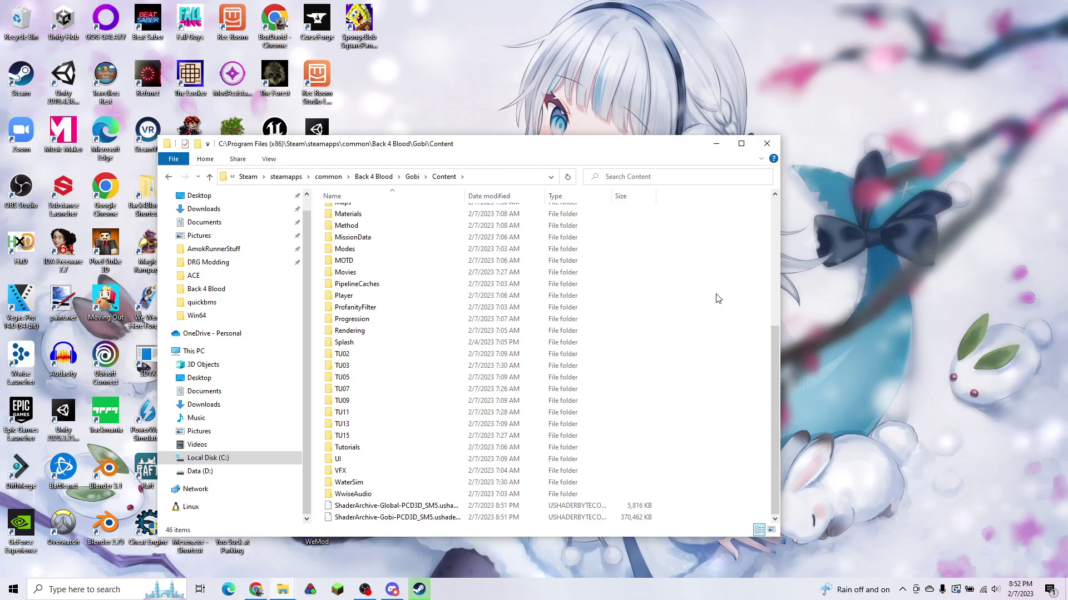
left_click(373, 176)
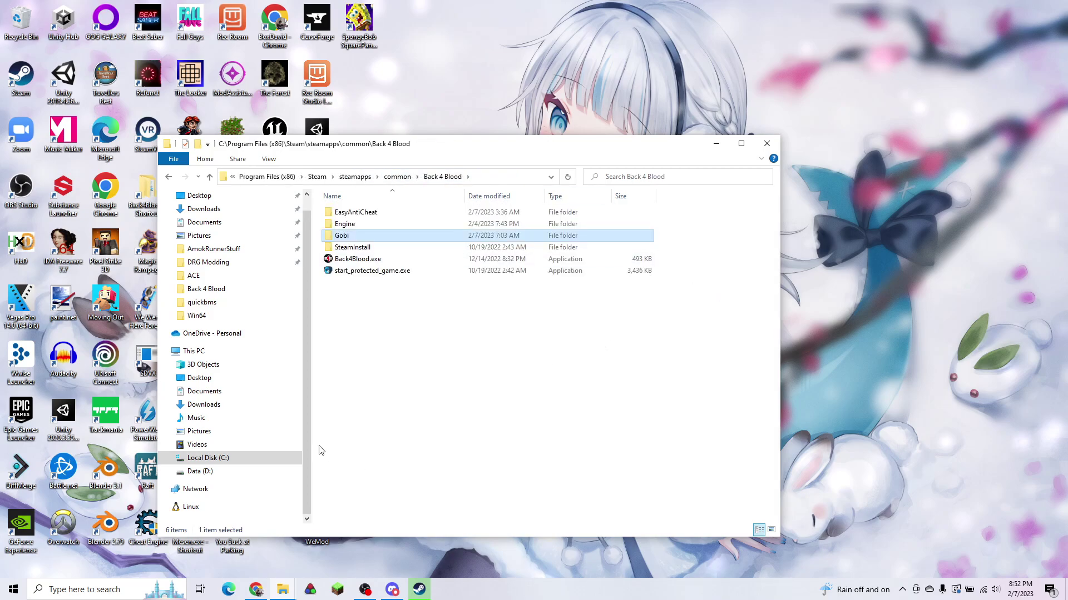
left_click(419, 590)
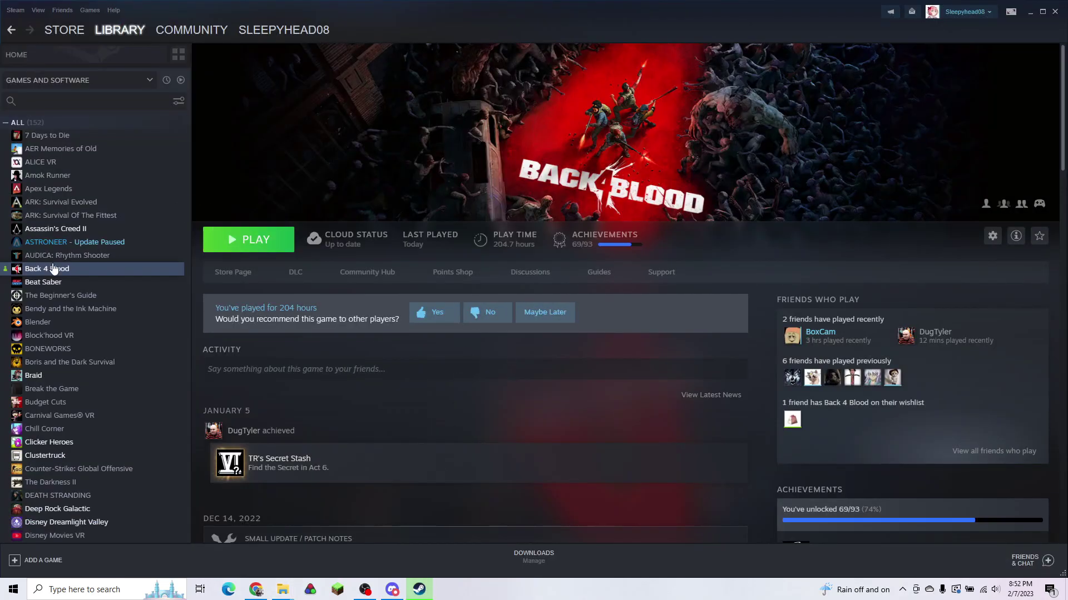
Step: Confirm Back 4 Blood's Steam launch options contain -nopak, then minimize Steam
right_click(53, 269)
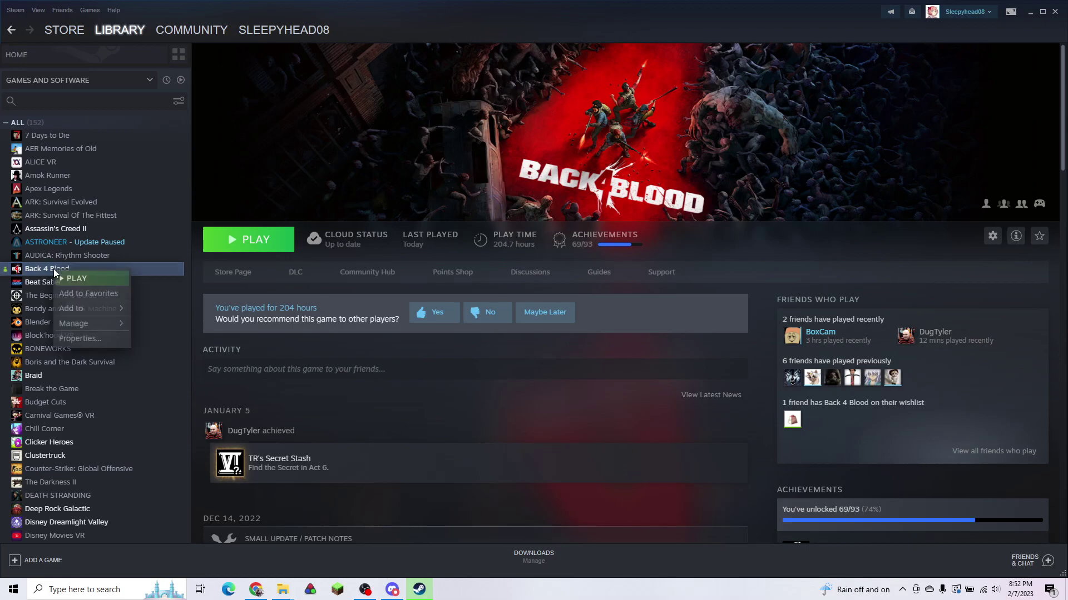
left_click(86, 340)
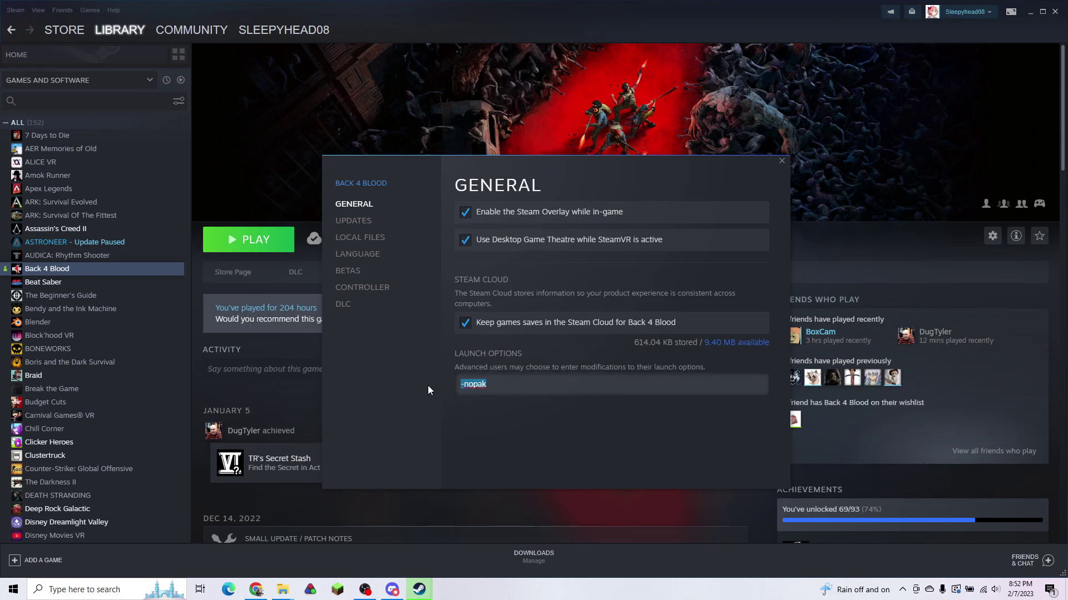
left_click(782, 161)
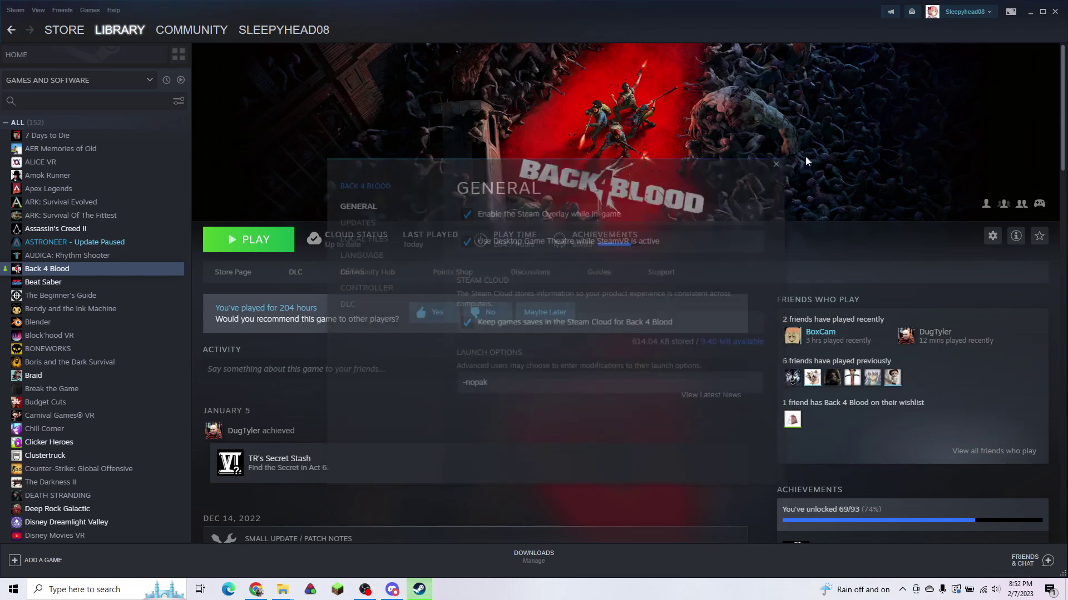
left_click(1029, 15)
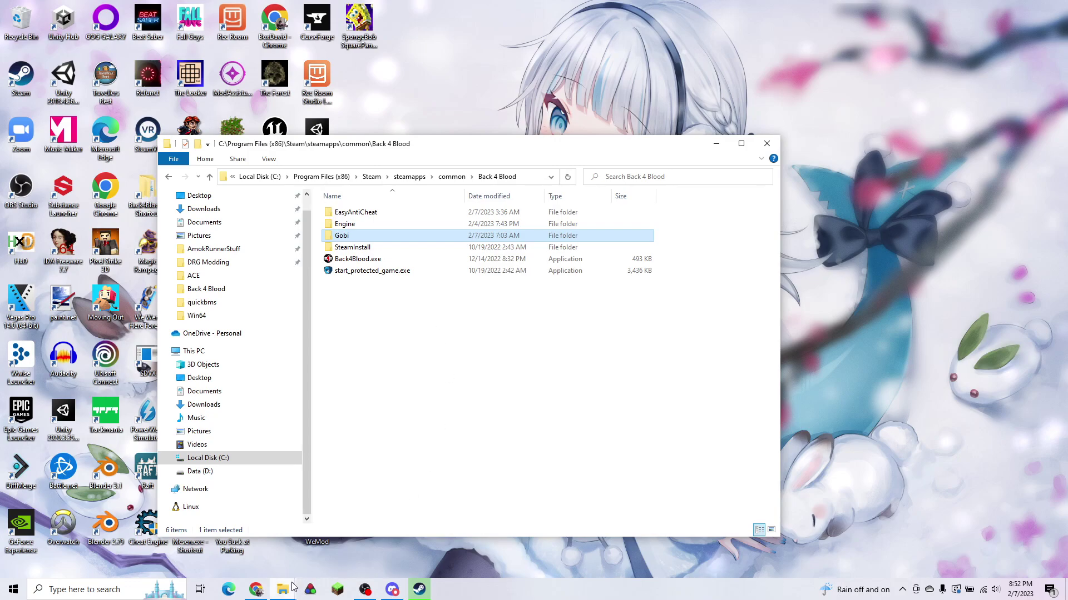
Step: Copy AmongUsMedKit_P's Gobi folder into Back 4 Blood, replace the files, and return to Mods
mouse_move(289, 588)
mouse_move(258, 548)
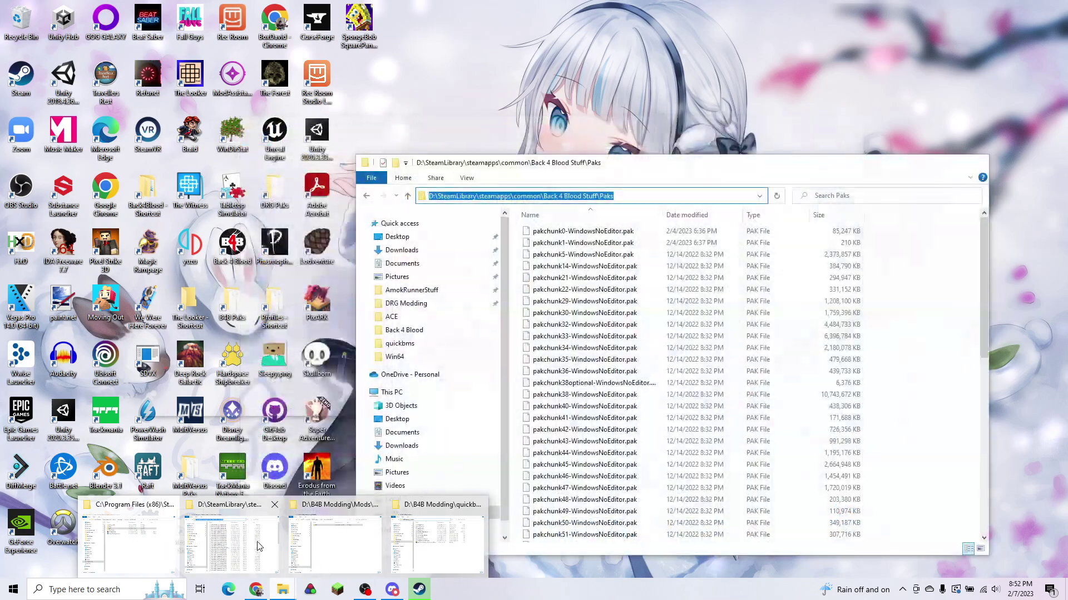
left_click(334, 545)
left_click_drag(505, 136, 742, 174)
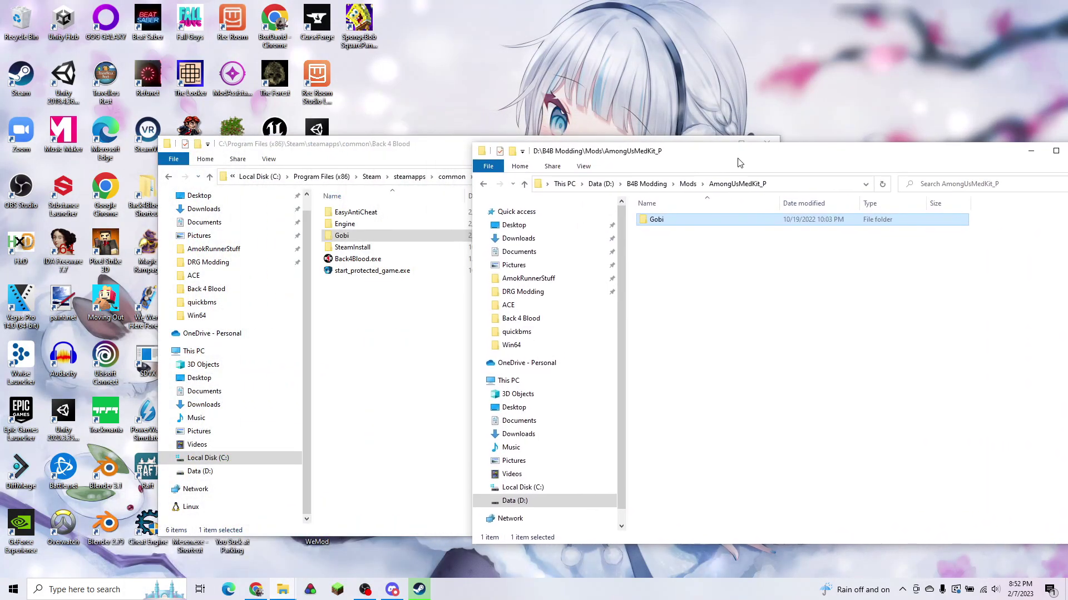
left_click(636, 243)
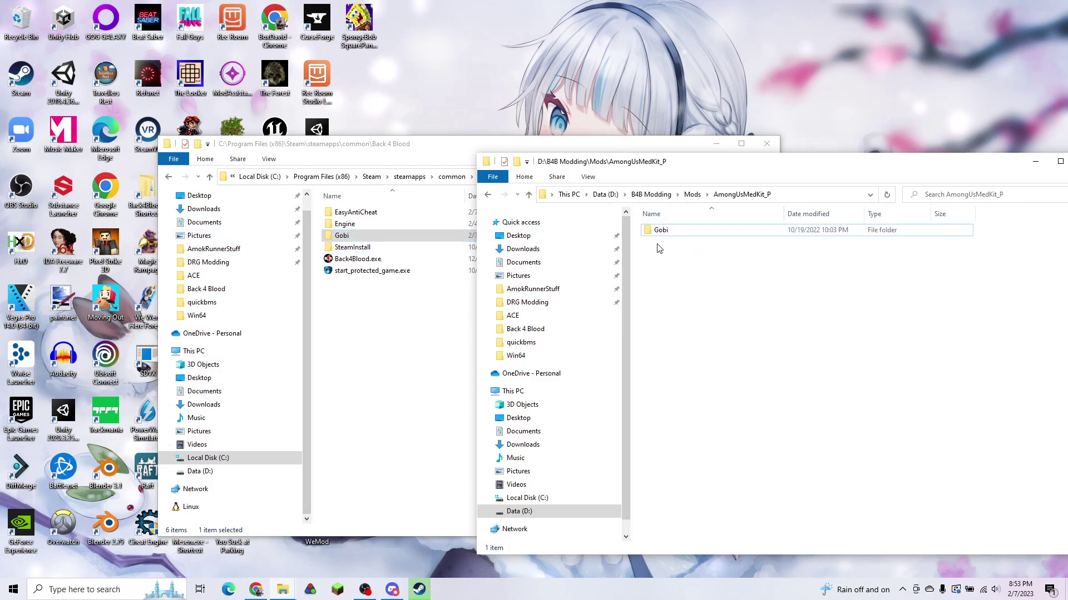
double_click(699, 233)
key("alt+Left")
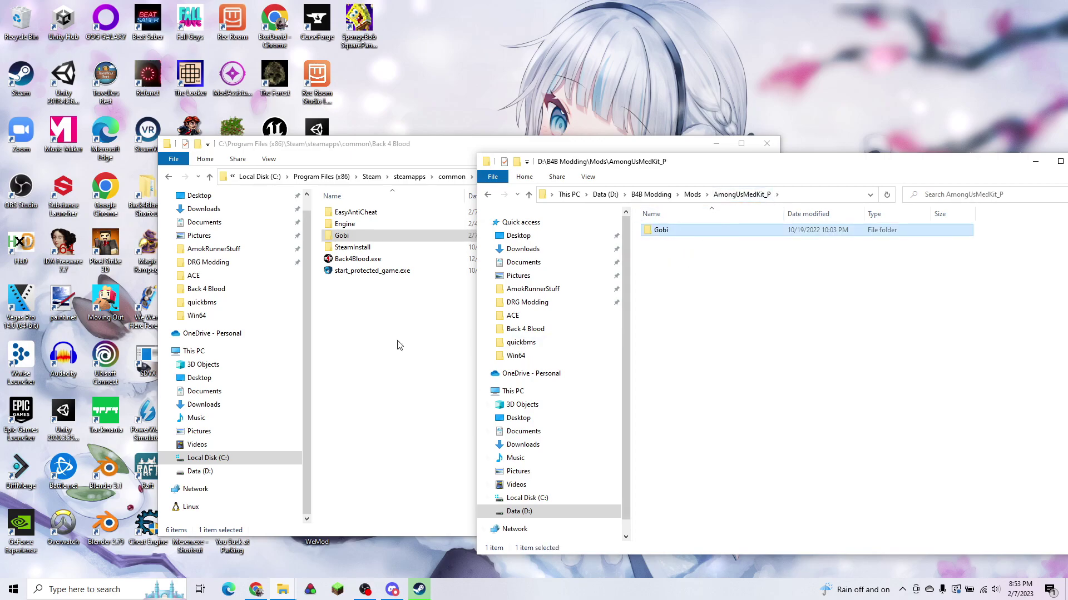
left_click(408, 346)
key("ctrl+v")
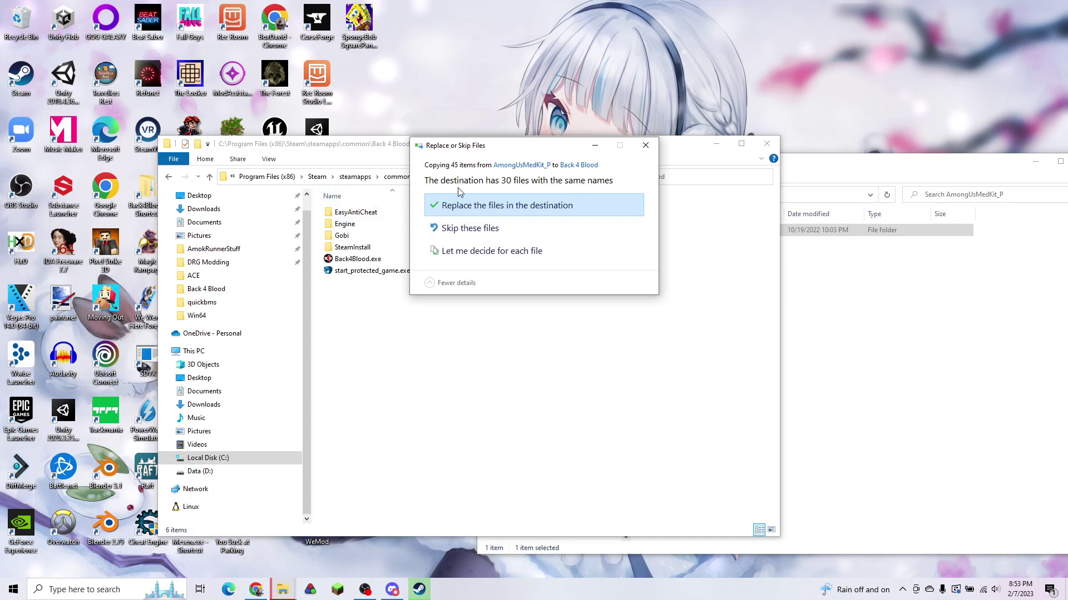
left_click(477, 205)
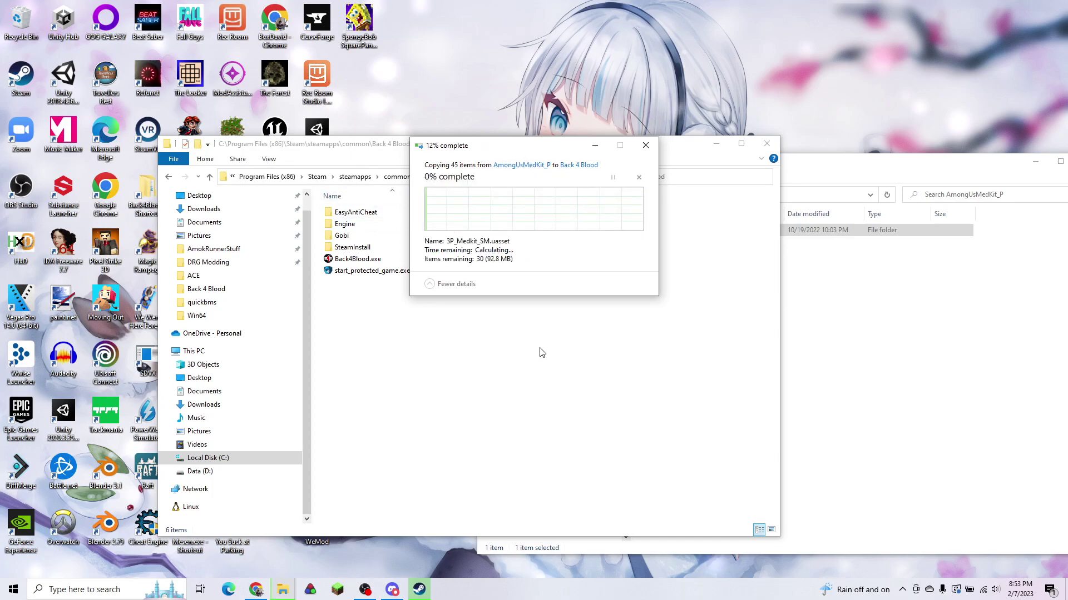
left_click(912, 348)
left_click(692, 194)
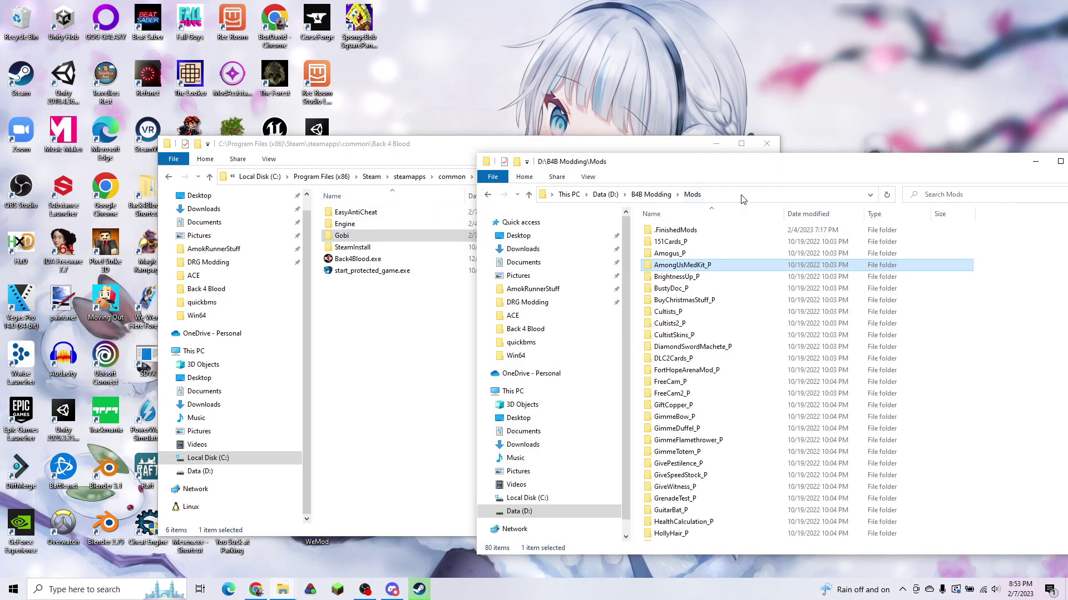
Step: Paste DiamondSwordMachete_P's Gobi folder into Back 4 Blood, replacing matching files
left_click_drag(763, 177, 792, 154)
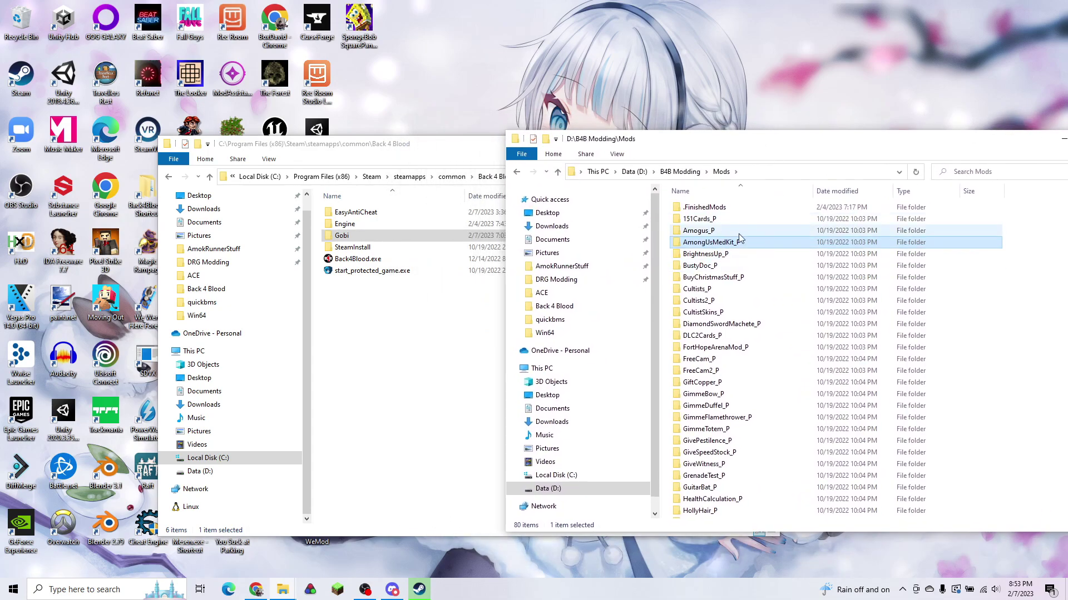
double_click(754, 324)
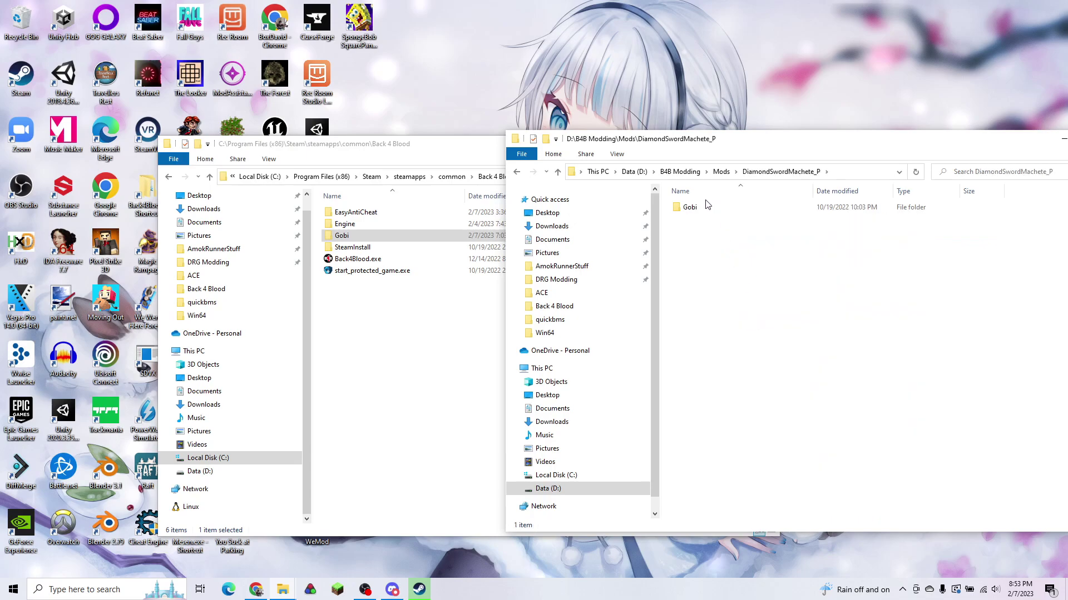
left_click(445, 318)
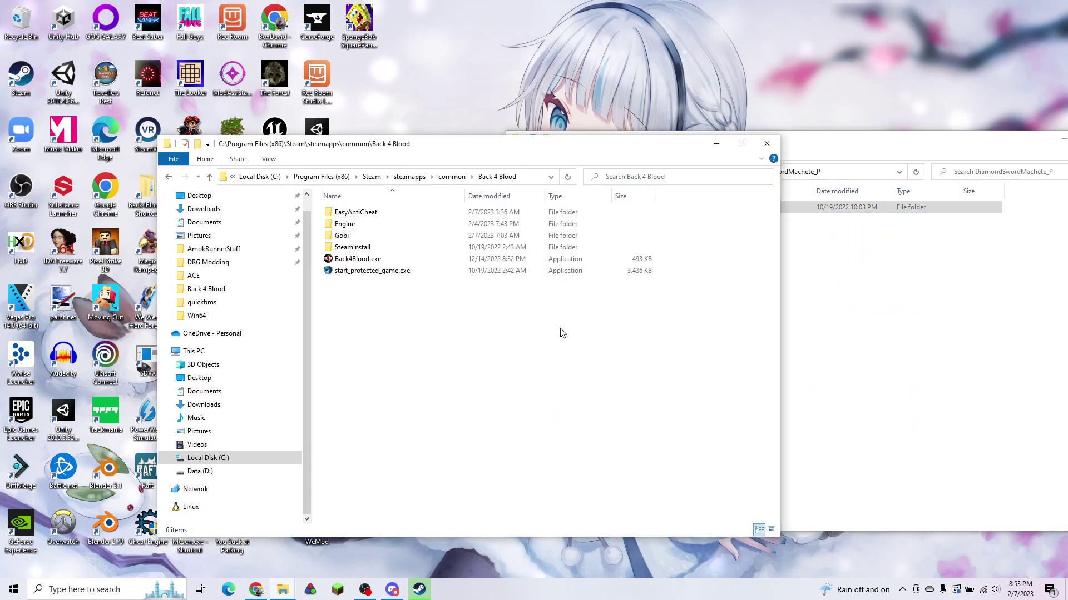
key("ctrl+v")
left_click(501, 201)
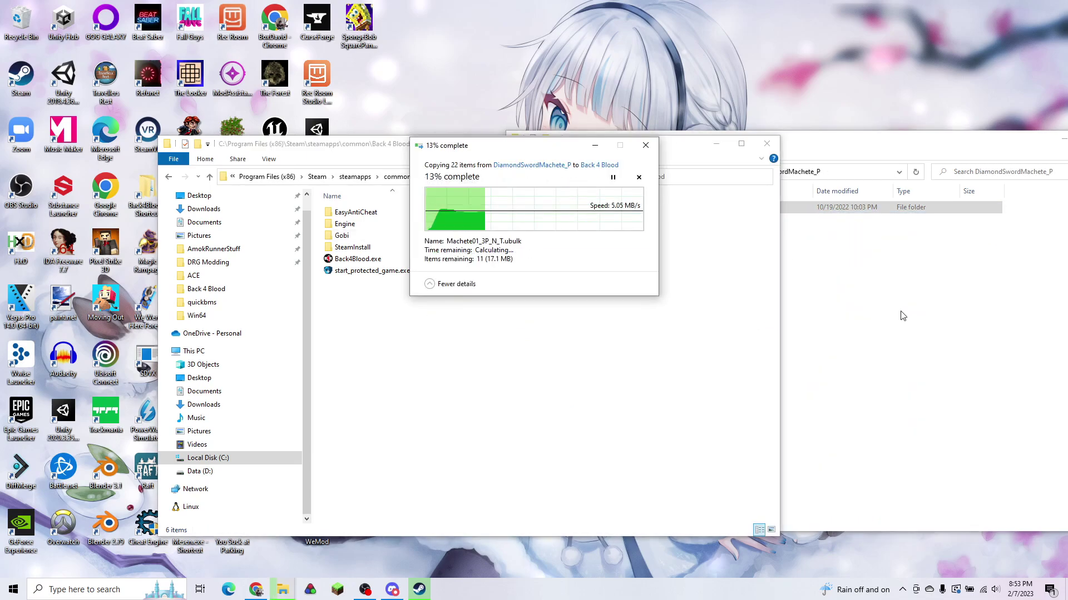
left_click(902, 316)
left_click(721, 171)
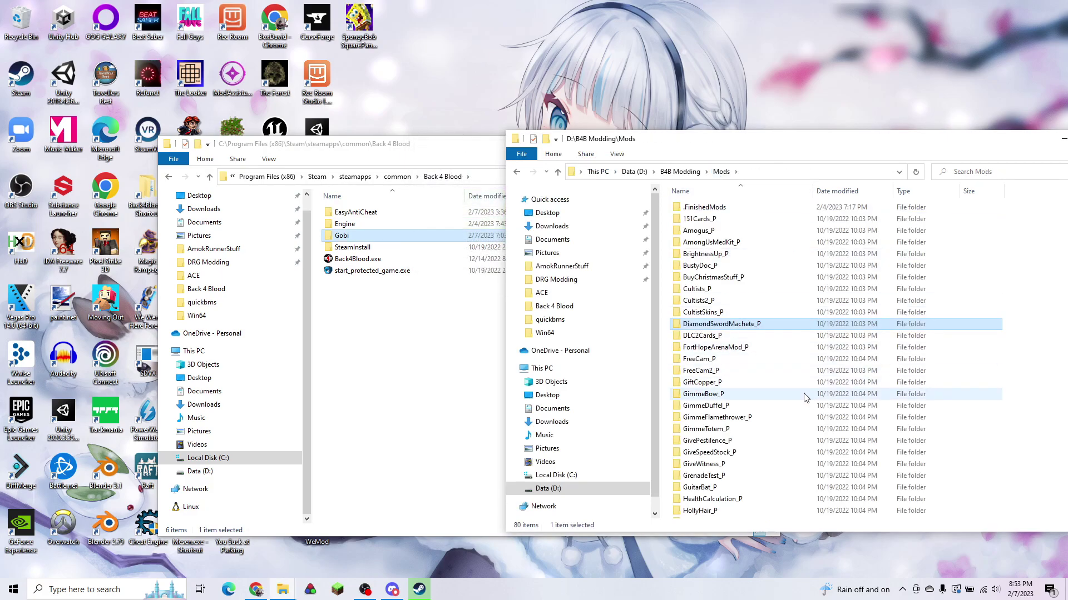
Step: Paste Skins_P's Gobi folder into Back 4 Blood, replacing matching files
scroll(769, 423, "down", 2)
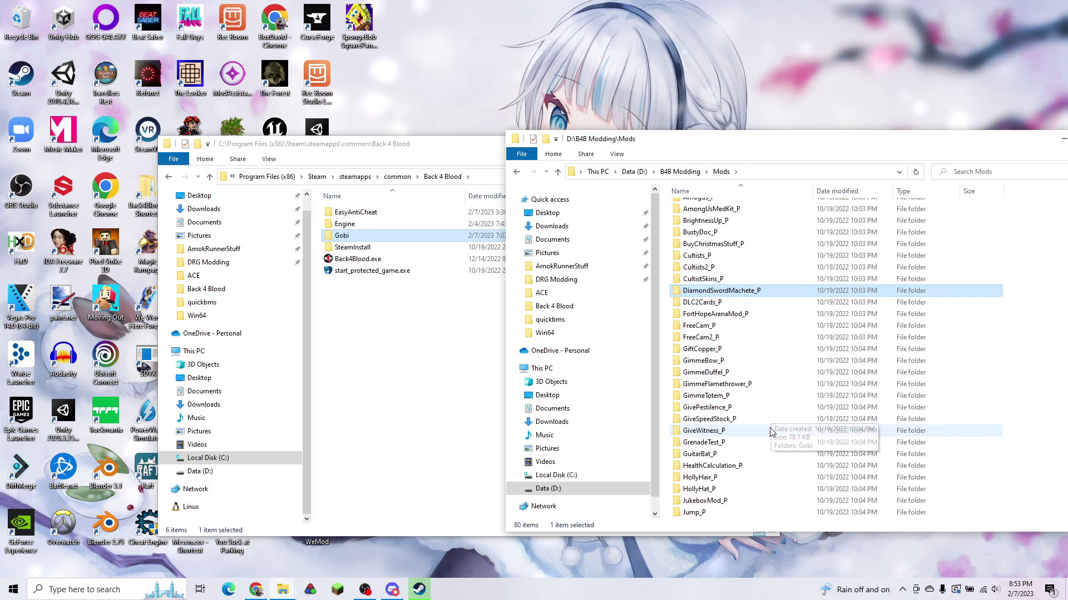
scroll(770, 424, "down", 1)
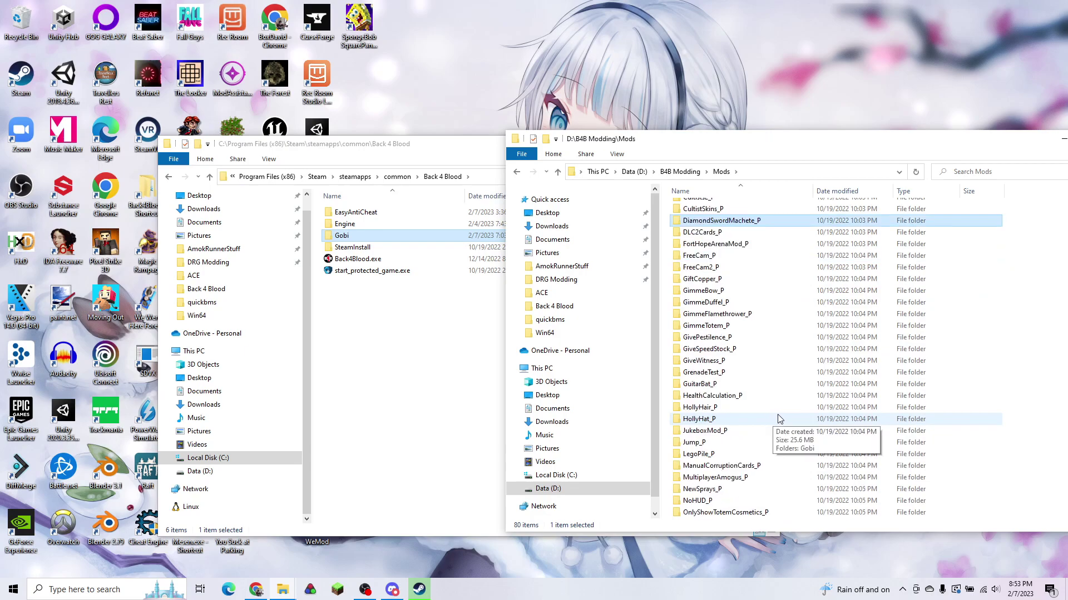
scroll(778, 422, "down", 2)
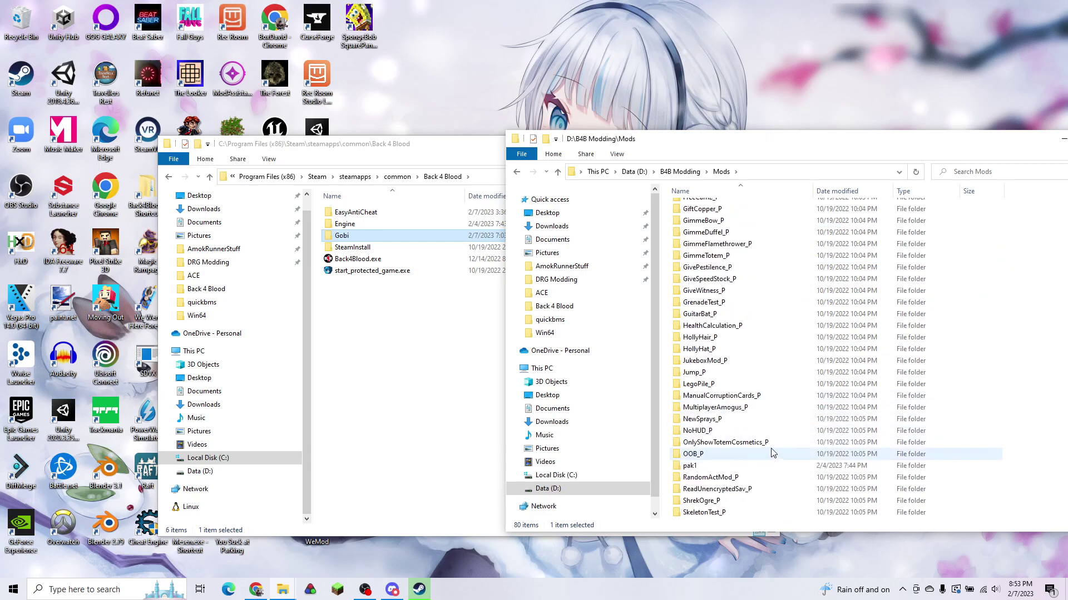
scroll(773, 452, "down", 3)
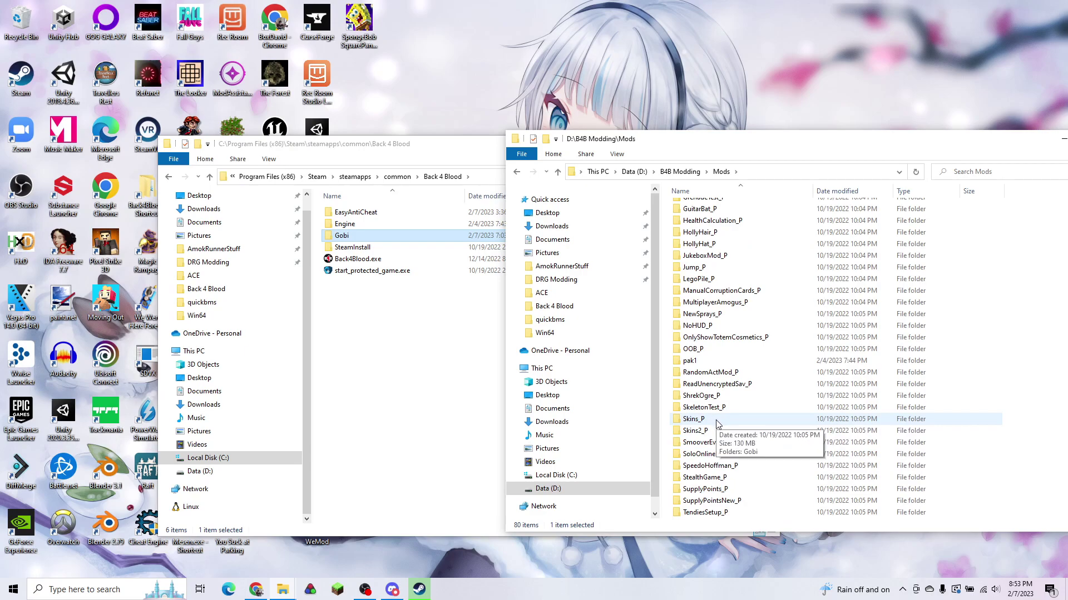
double_click(717, 422)
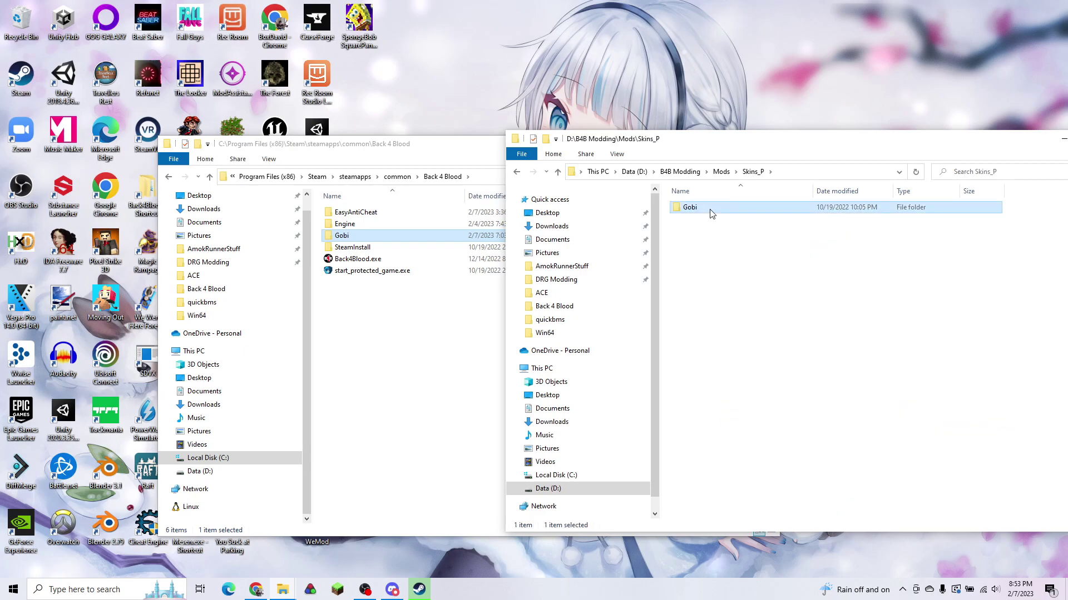
left_click(418, 340)
key("ctrl+v")
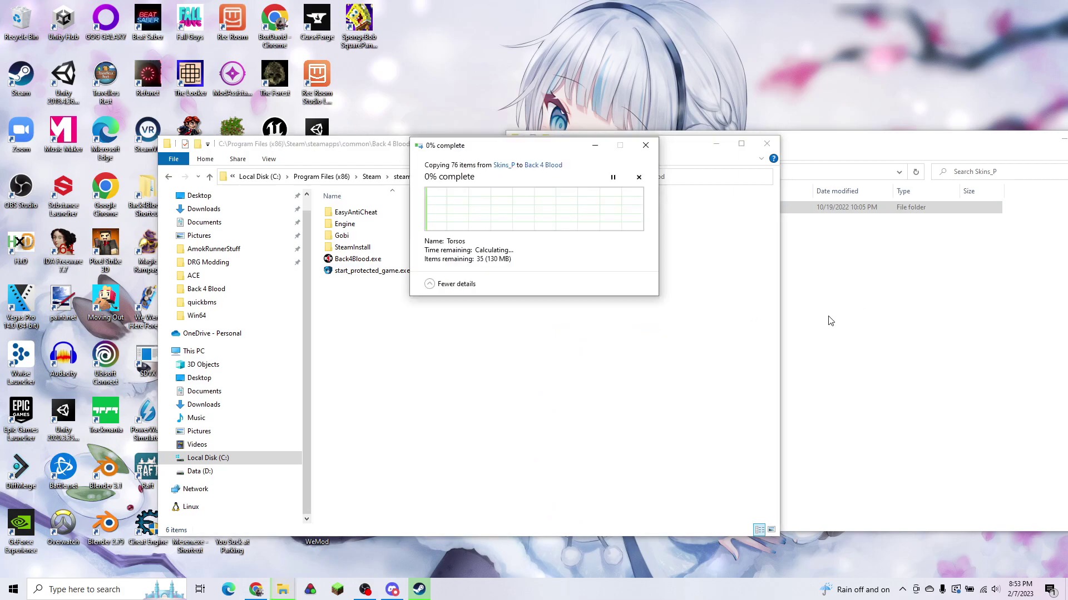
left_click(507, 206)
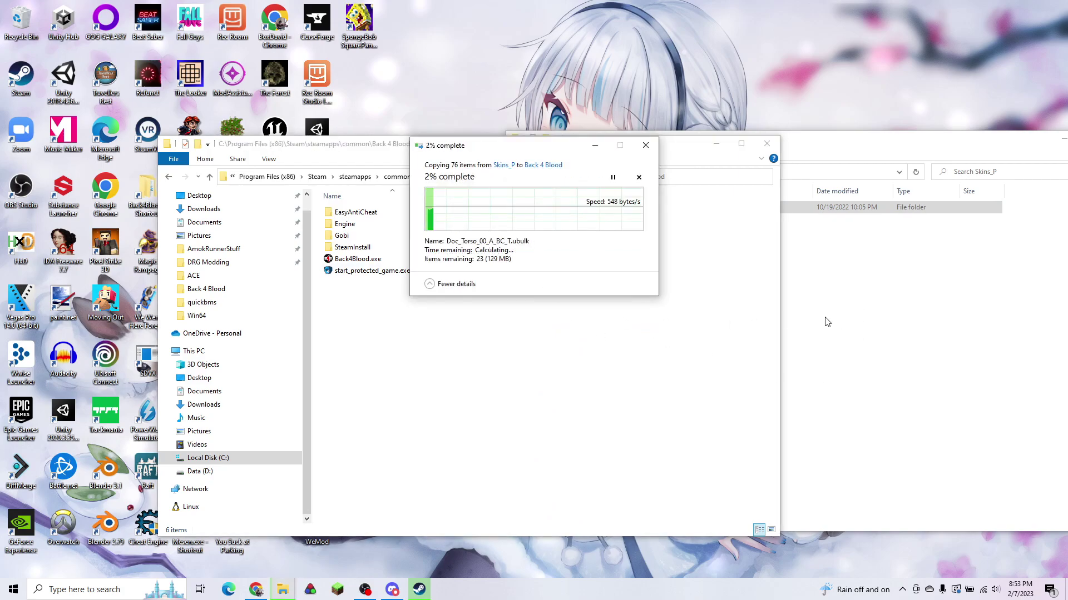
left_click(864, 337)
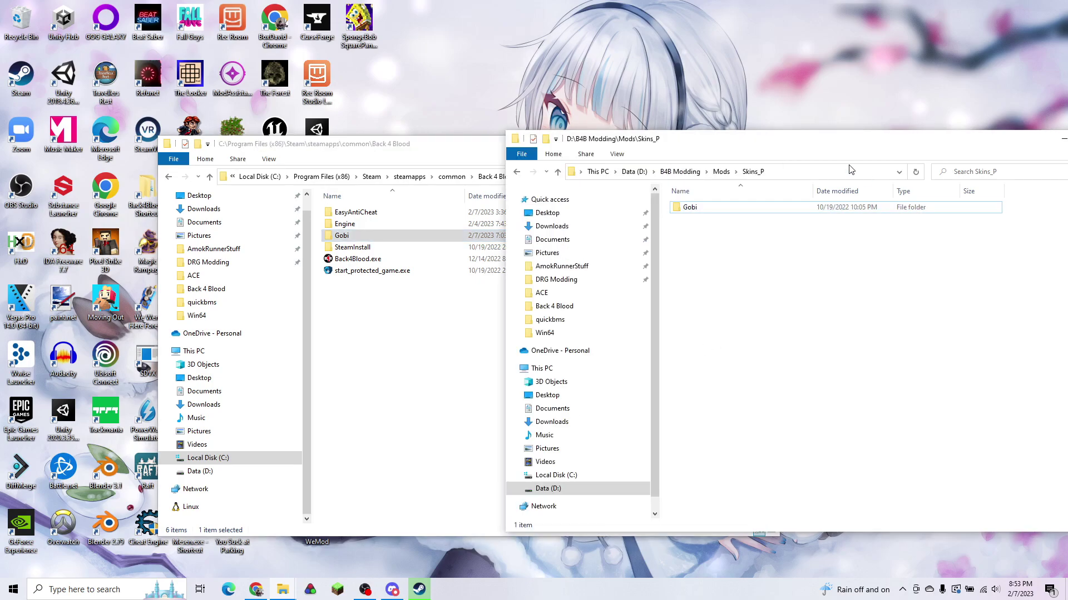
Step: Close the Skins_P window and minimize the Back 4 Blood folder window
left_click_drag(887, 152, 655, 172)
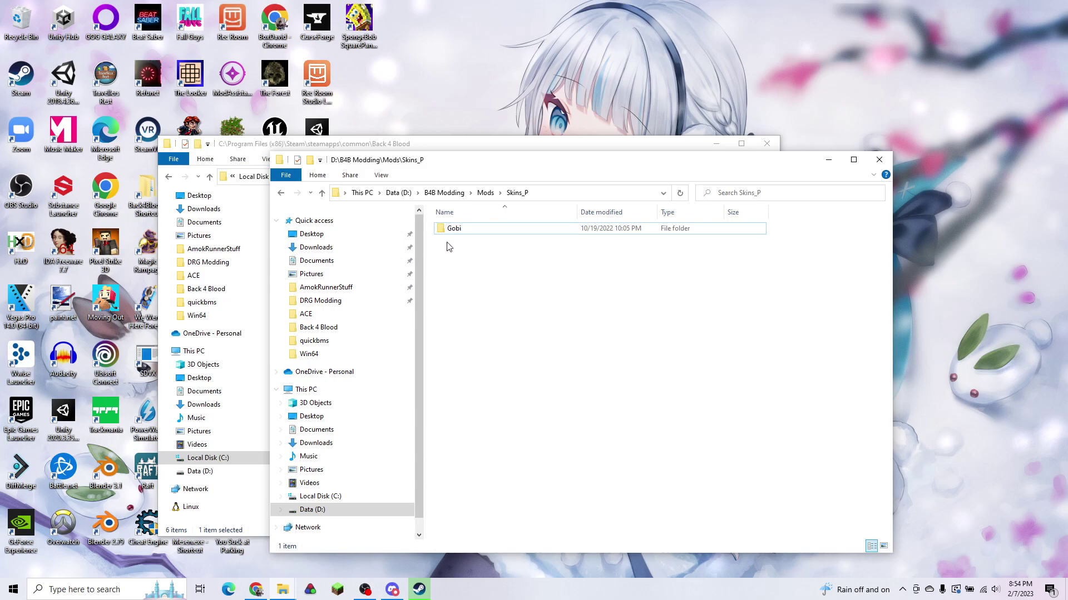
left_click(456, 229)
left_click(539, 297)
left_click_drag(520, 173, 761, 203)
left_click_drag(895, 205, 695, 181)
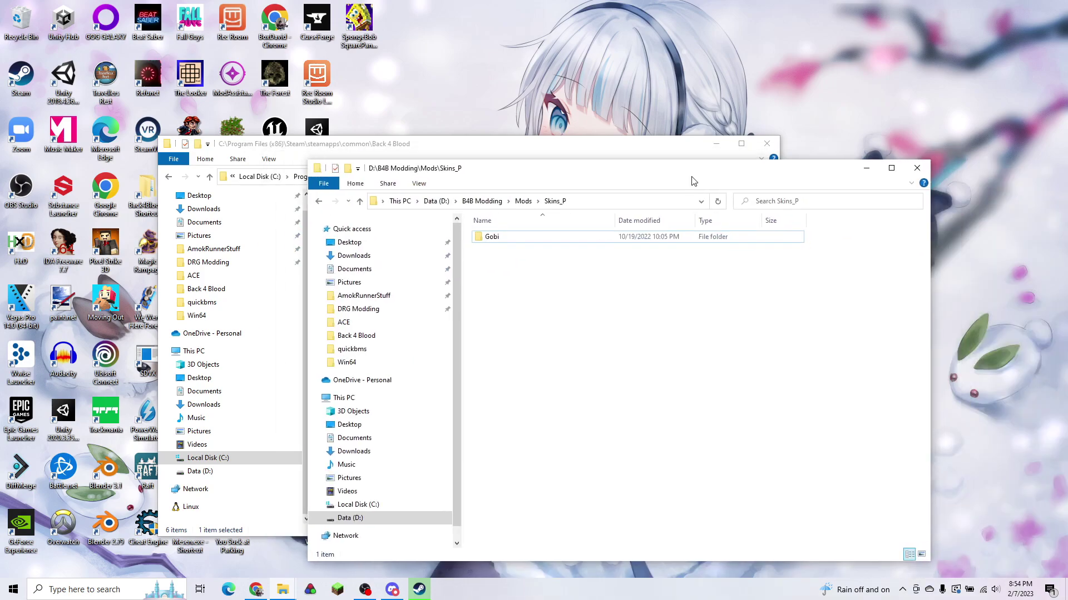
left_click(863, 181)
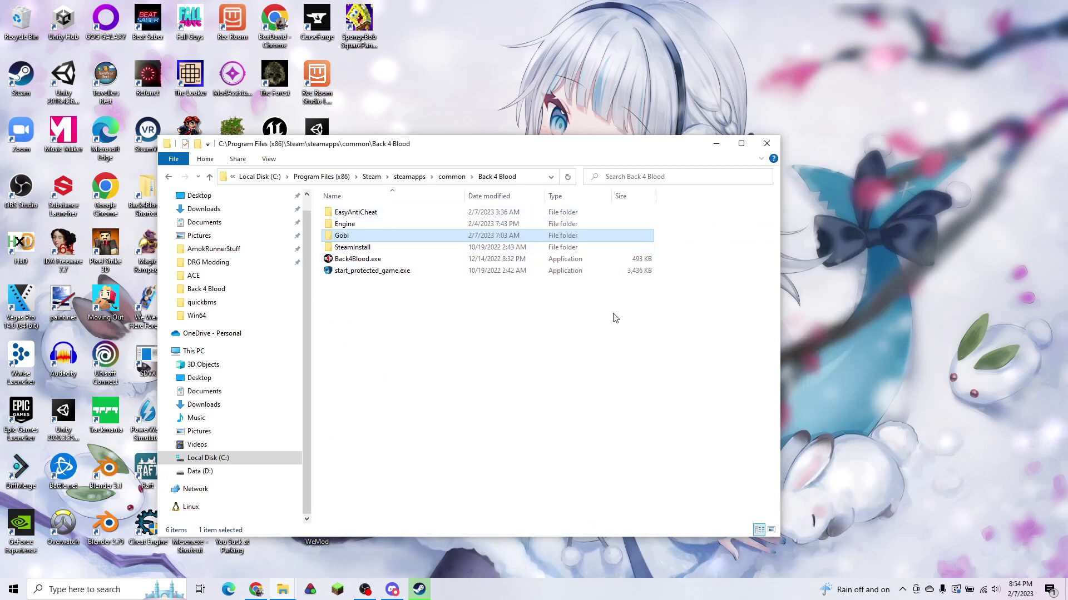
left_click(717, 143)
Step: Start Back 4 Blood with PLAY from its Steam library page
left_click(420, 589)
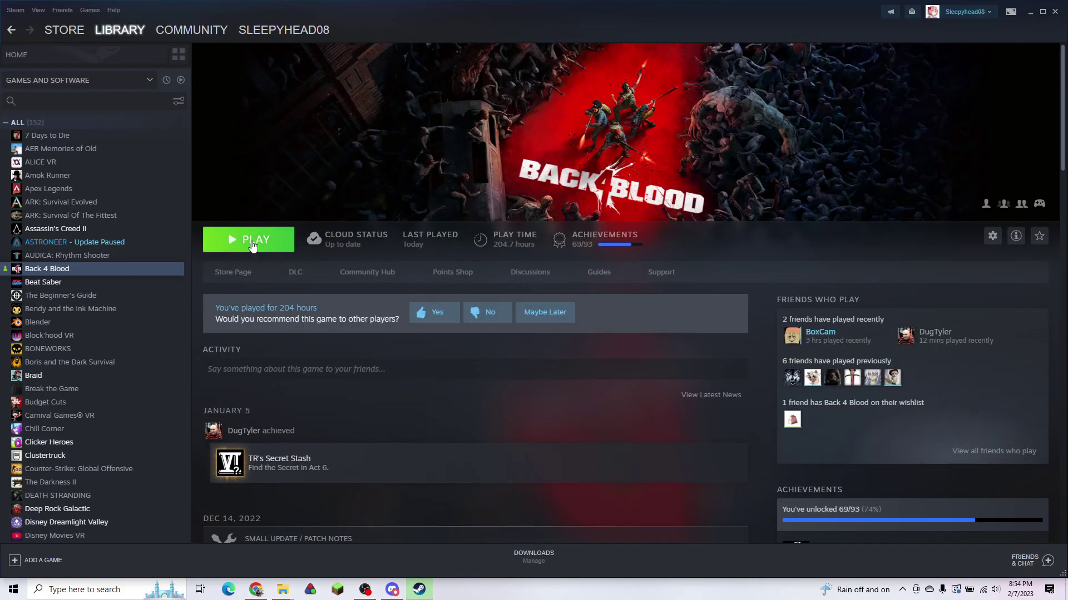
left_click(247, 244)
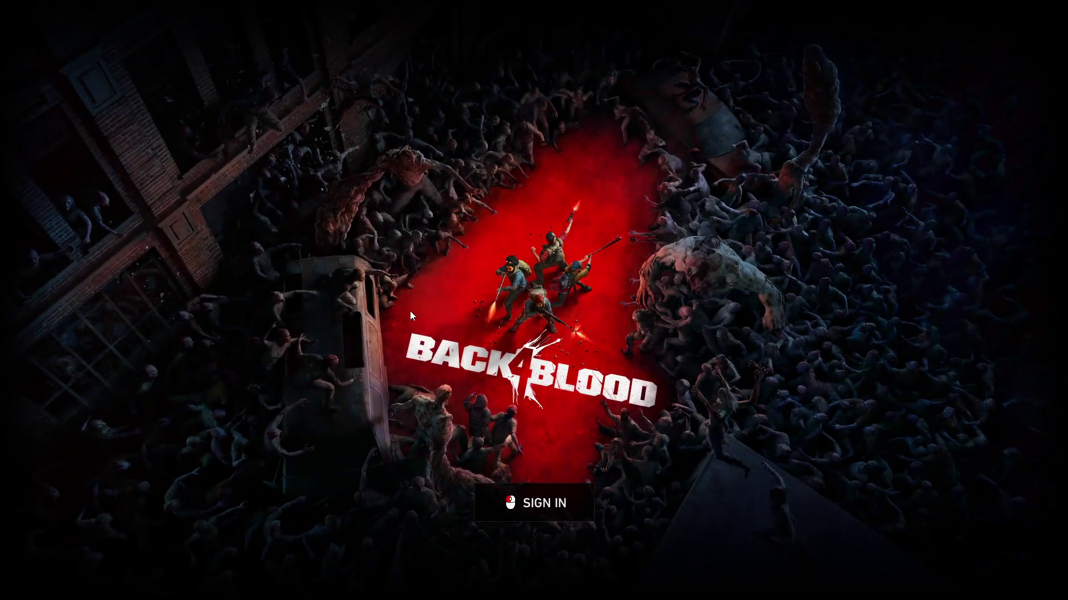
Step: Sign in and choose Play Online to load into the Fort Hope camp
left_click(699, 390)
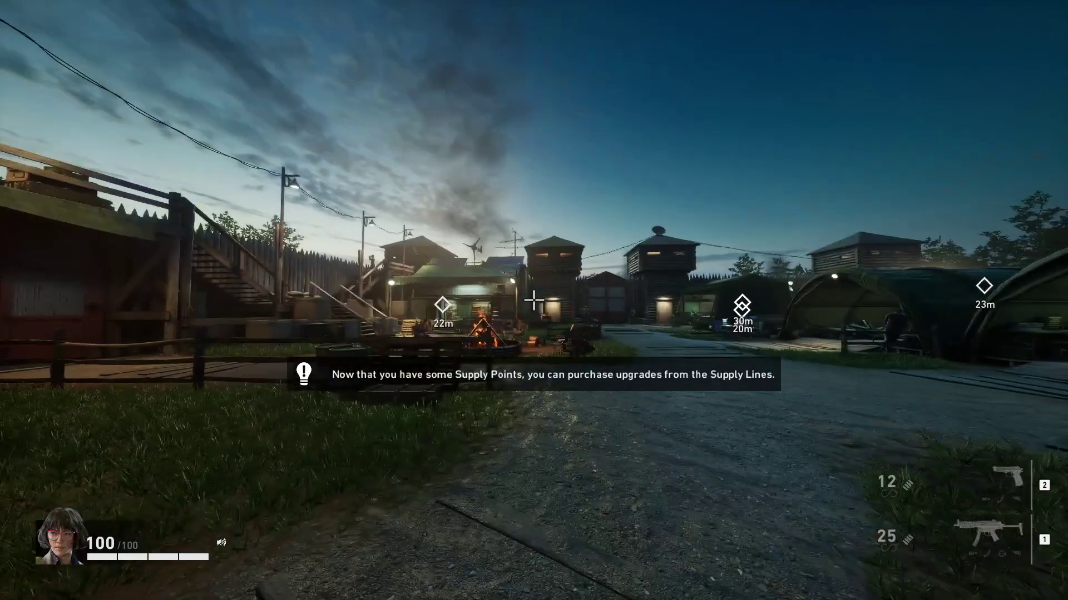
Step: Walk through the gate to the workbench and take the diamond-sword Minecraft machete
key("w")
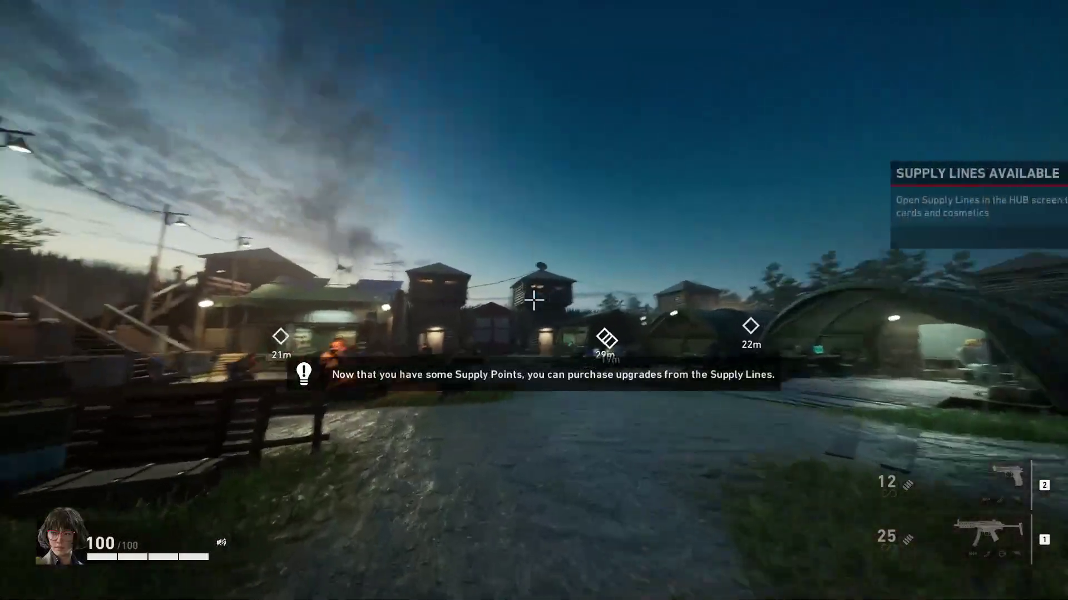
key("w")
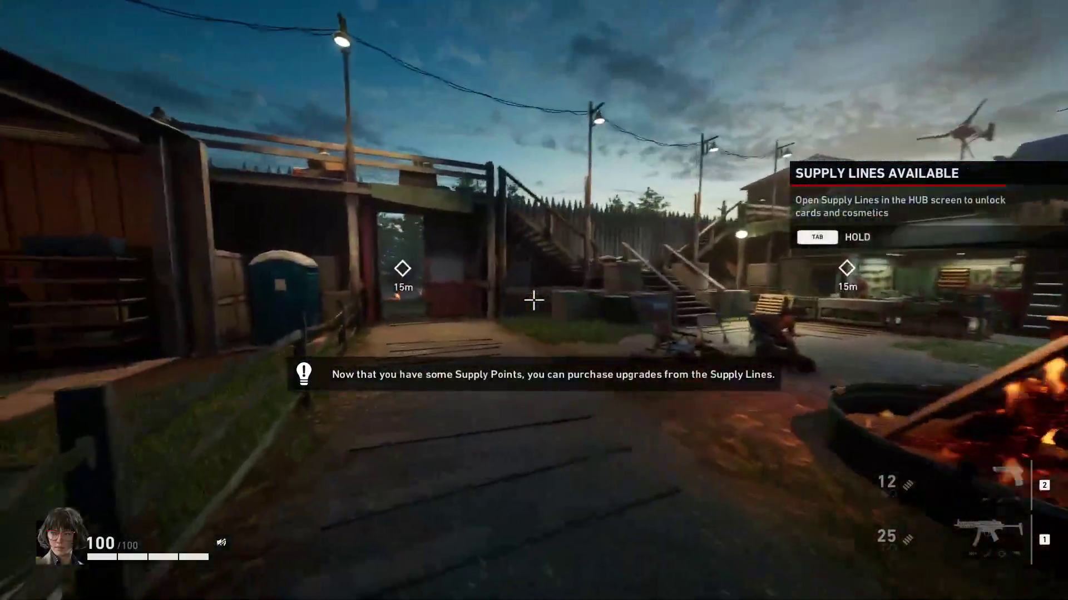
key("w")
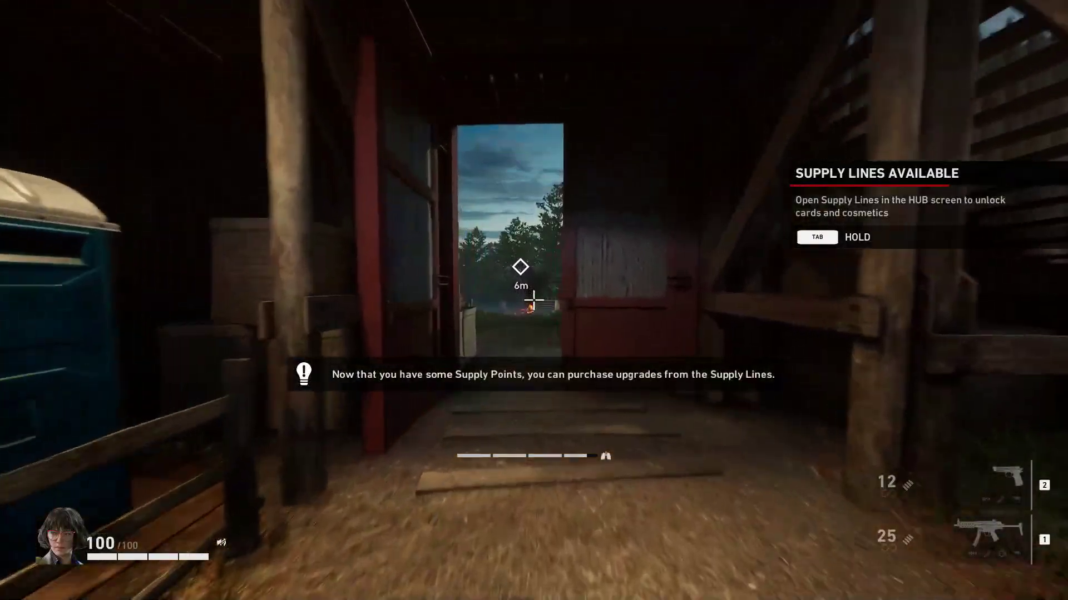
key("w")
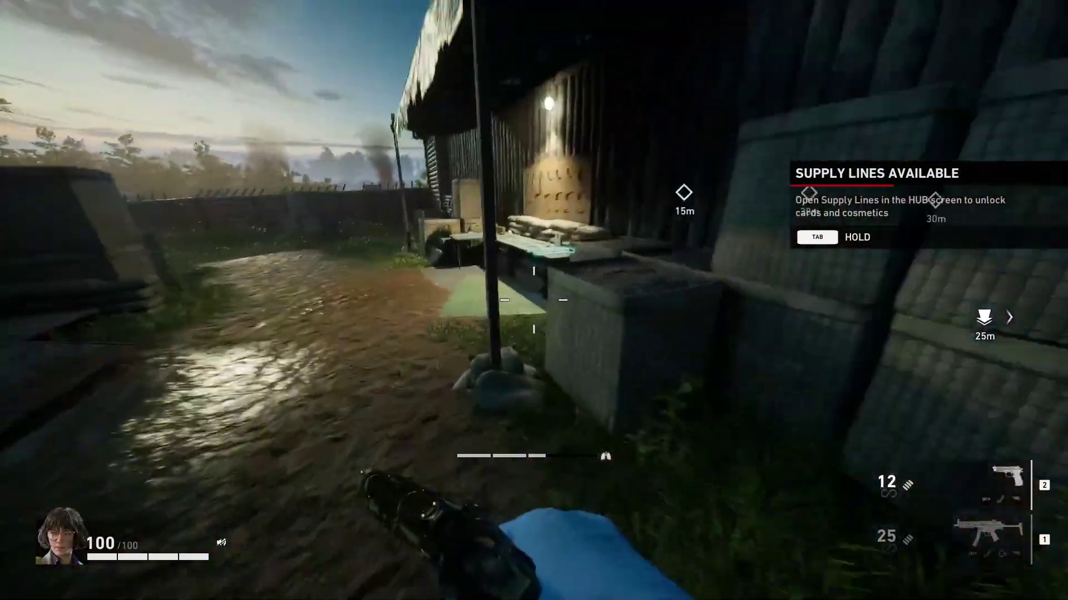
key("w")
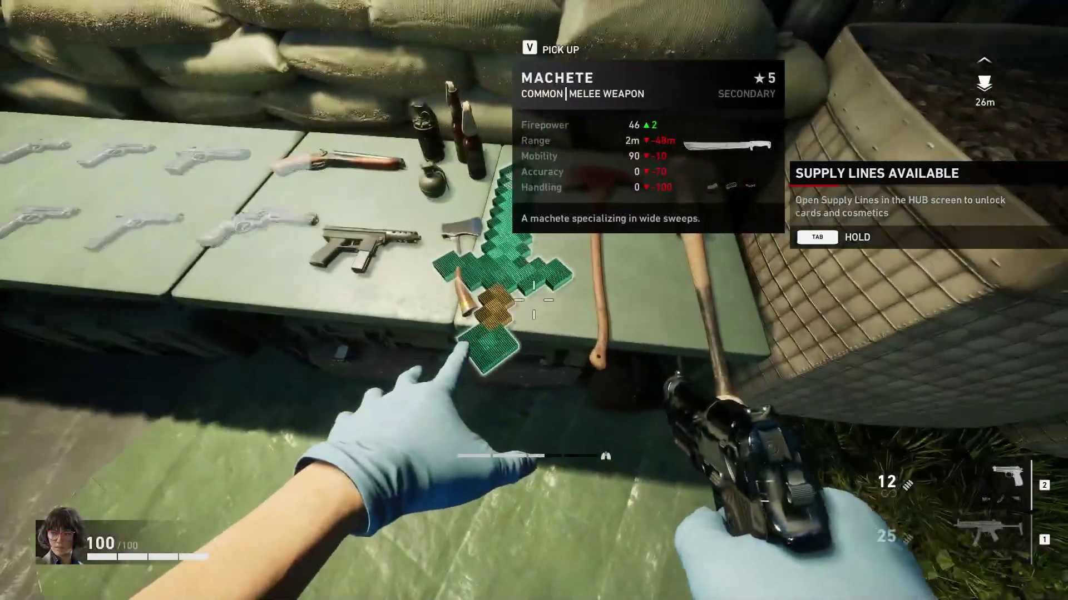
key("v")
Step: Walk around the camp past the tower, burning dummies, truck and crates
key("w")
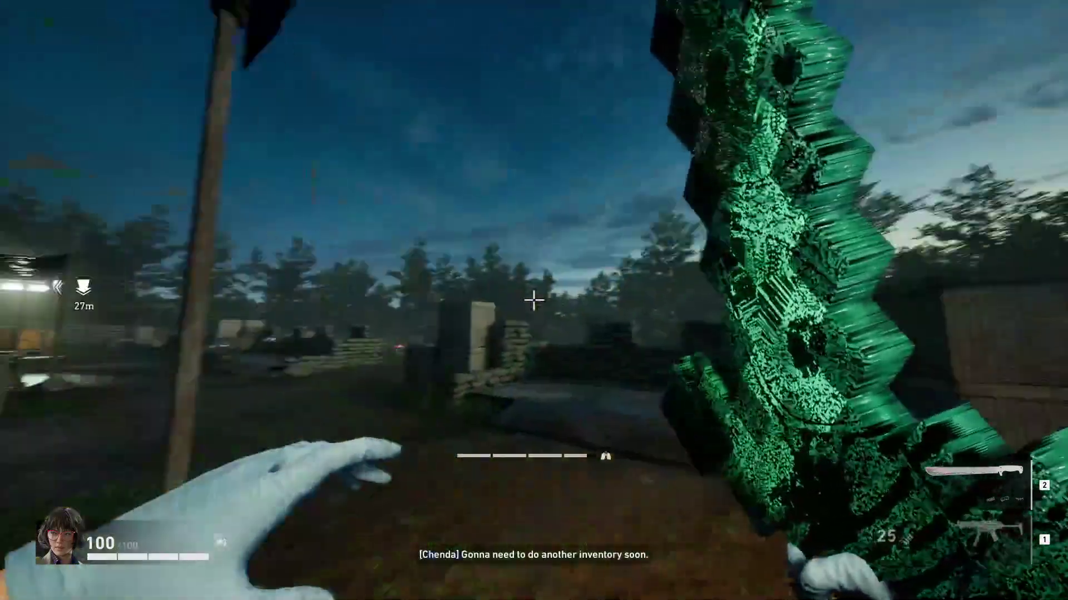
key("w")
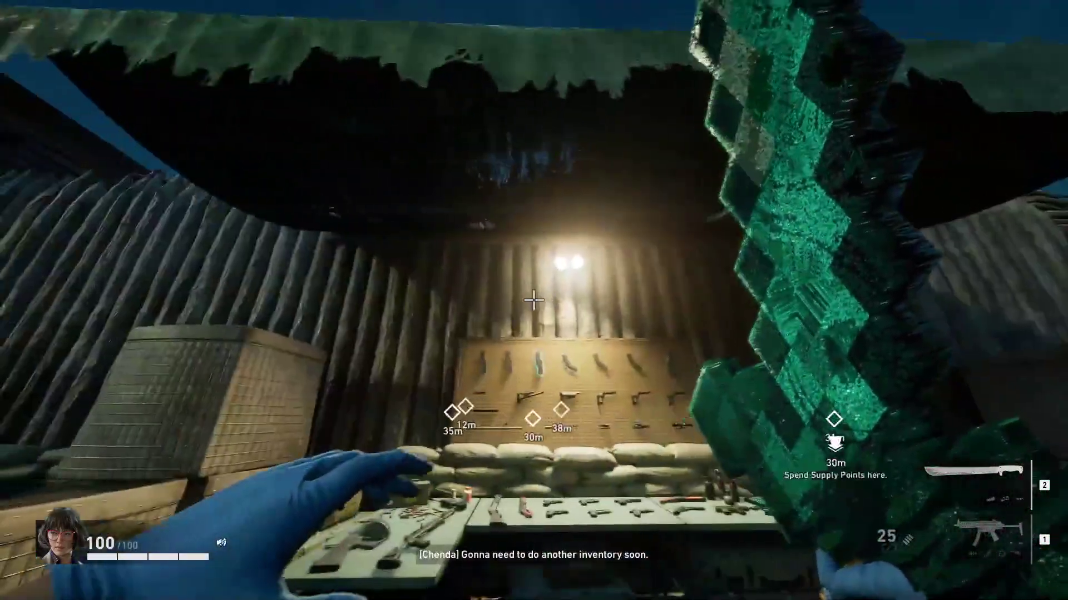
key("w")
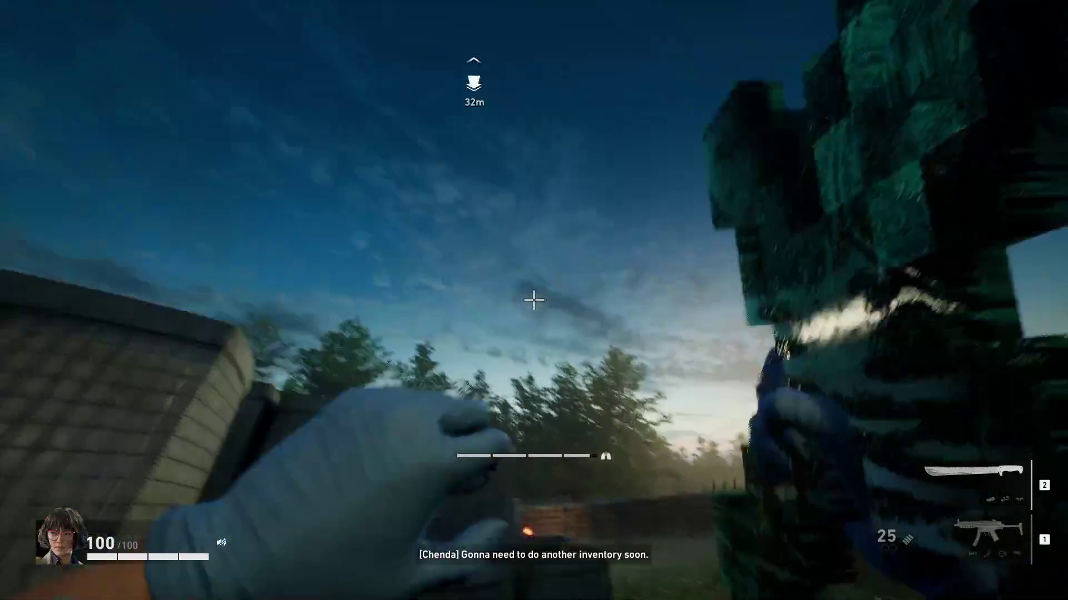
key("w")
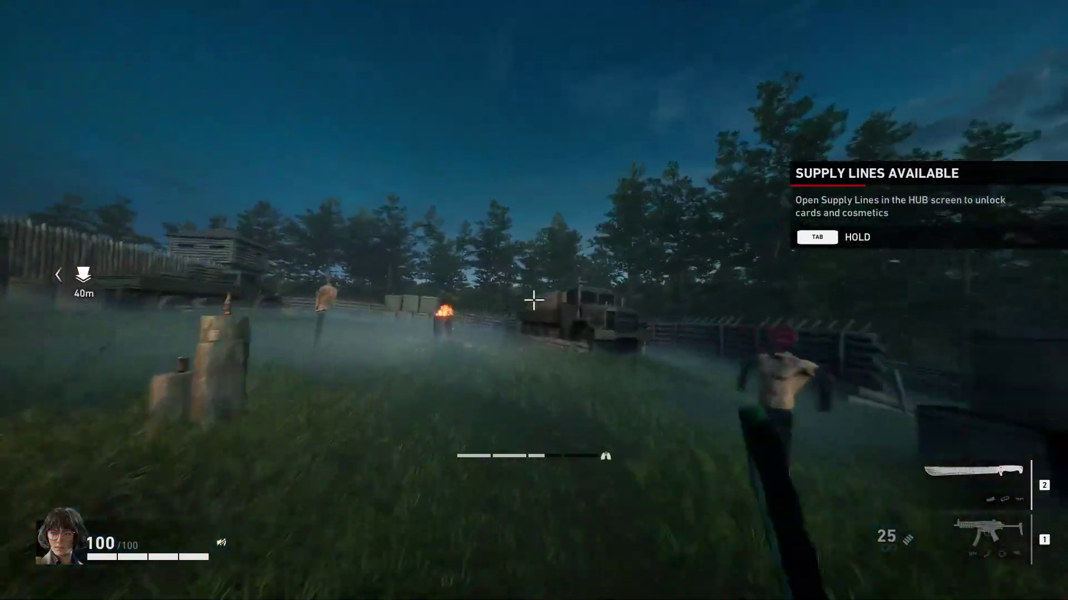
key("w")
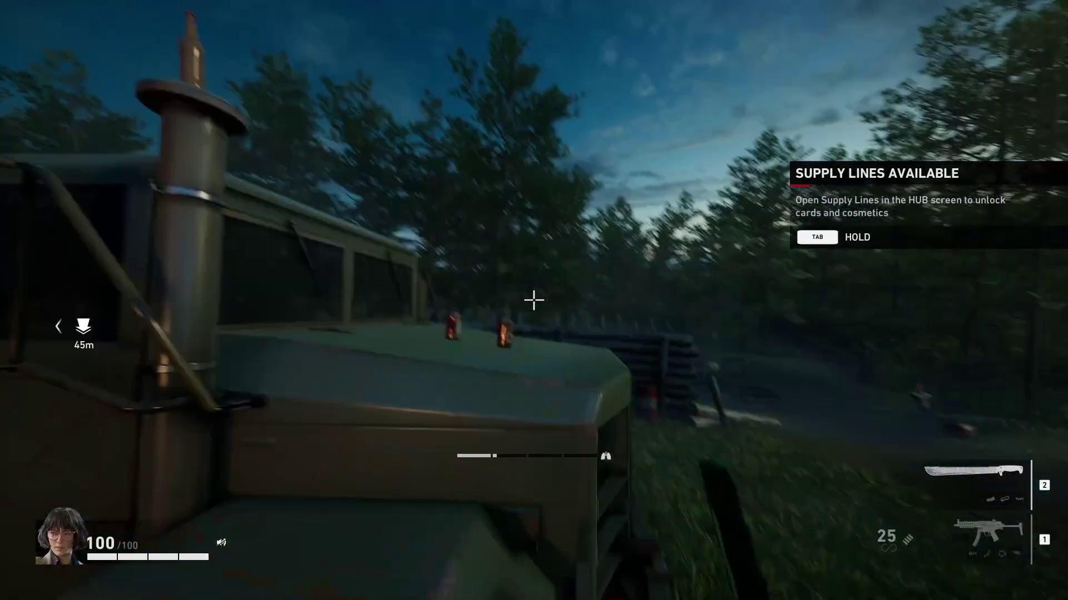
key("w")
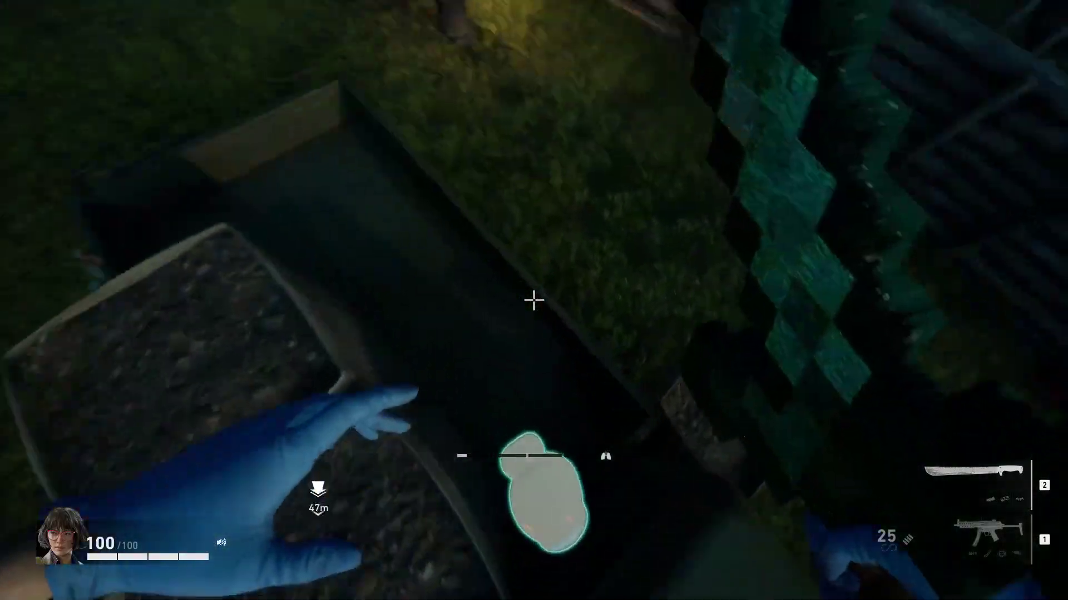
key("w")
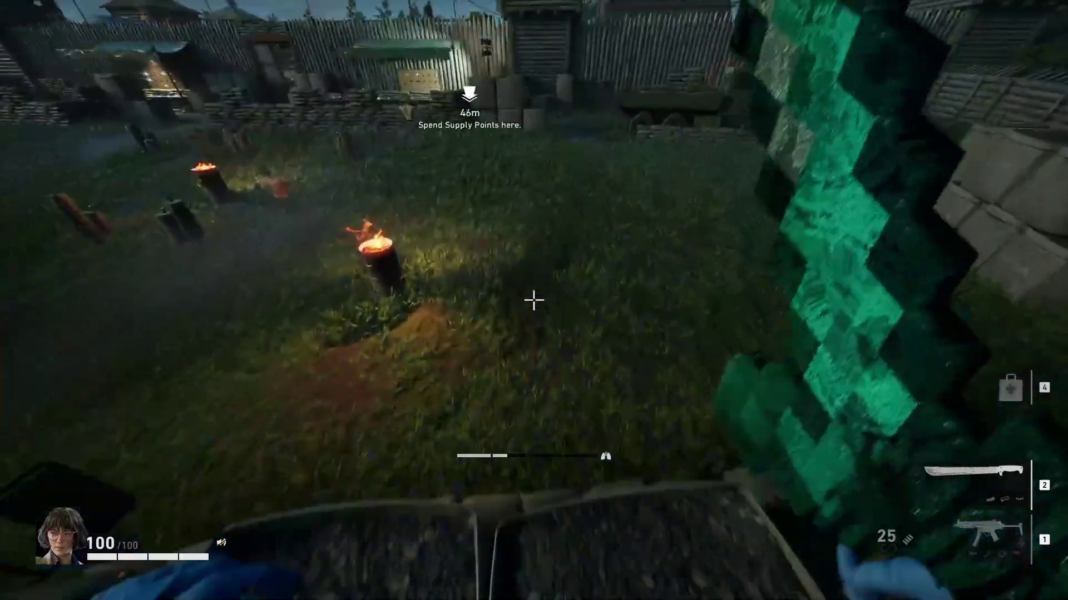
Step: Bring out the red crewmate-skinned medkit and start healing
key("w")
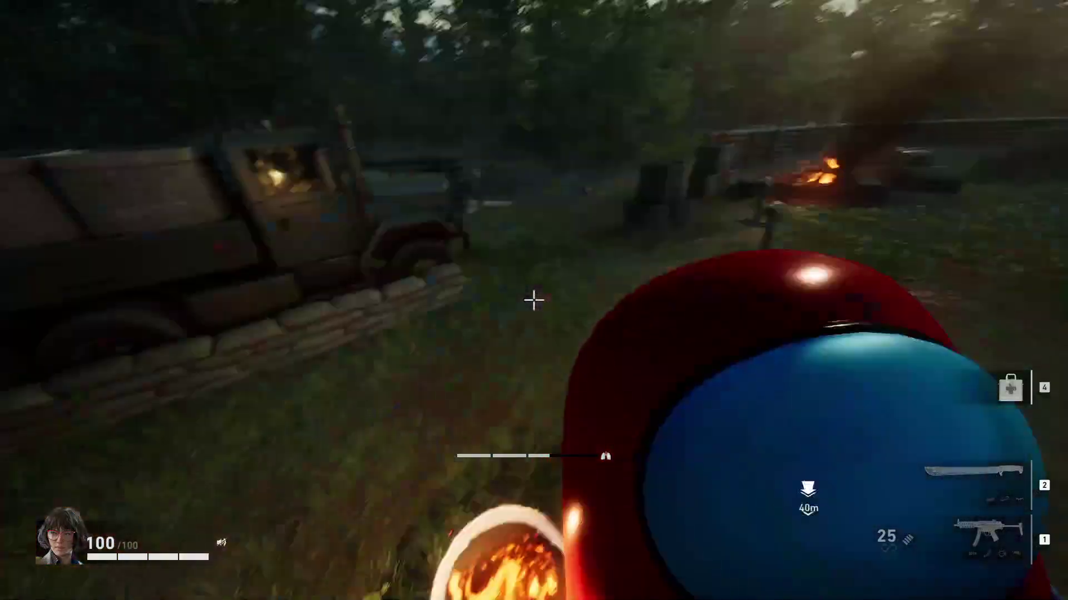
key("w")
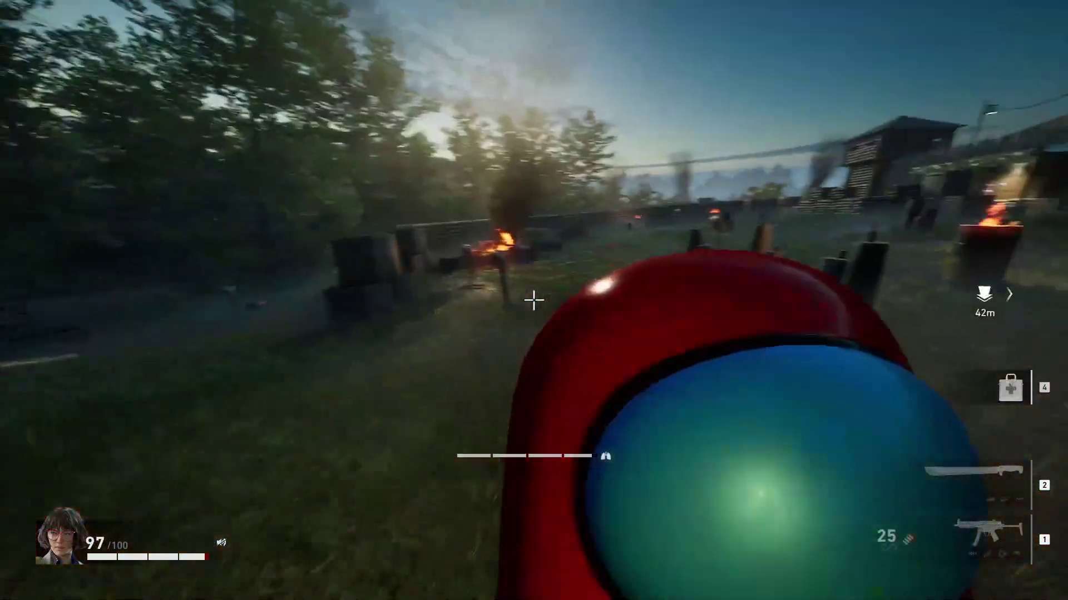
key("4")
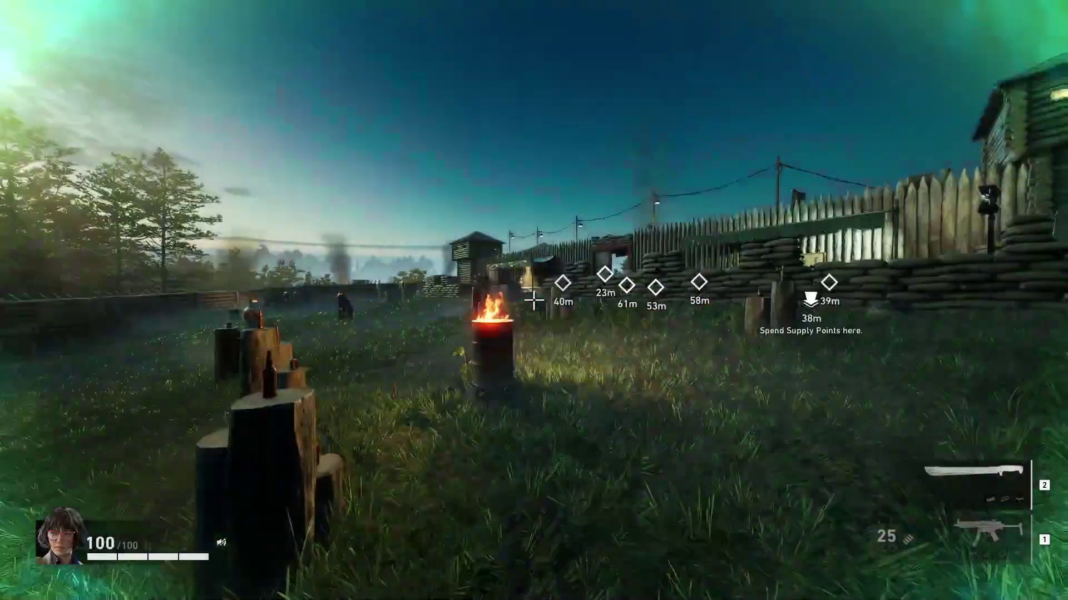
Step: Finish healing to full health, then dismiss the pause menu
key("w")
key("Escape")
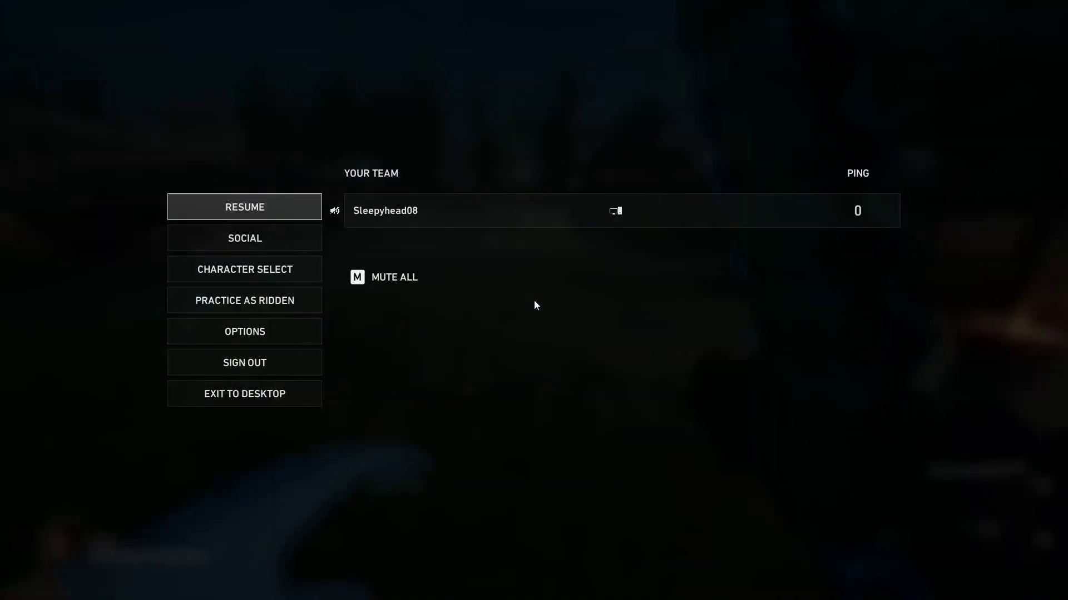
key("Escape")
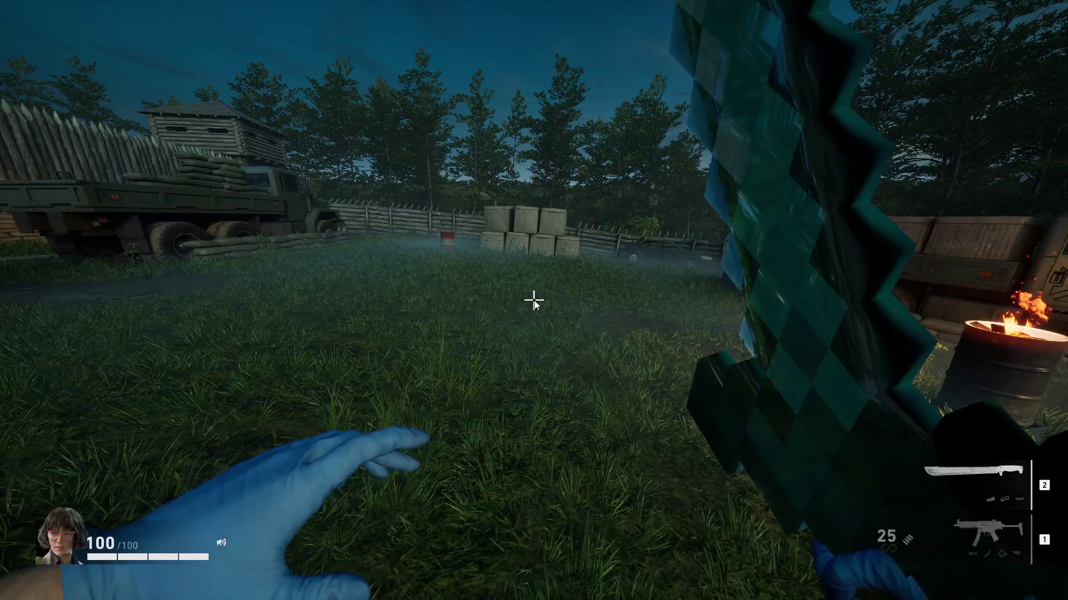
Step: Join a Quickplay Act 1 Recruit run from the Play menu
key("Escape")
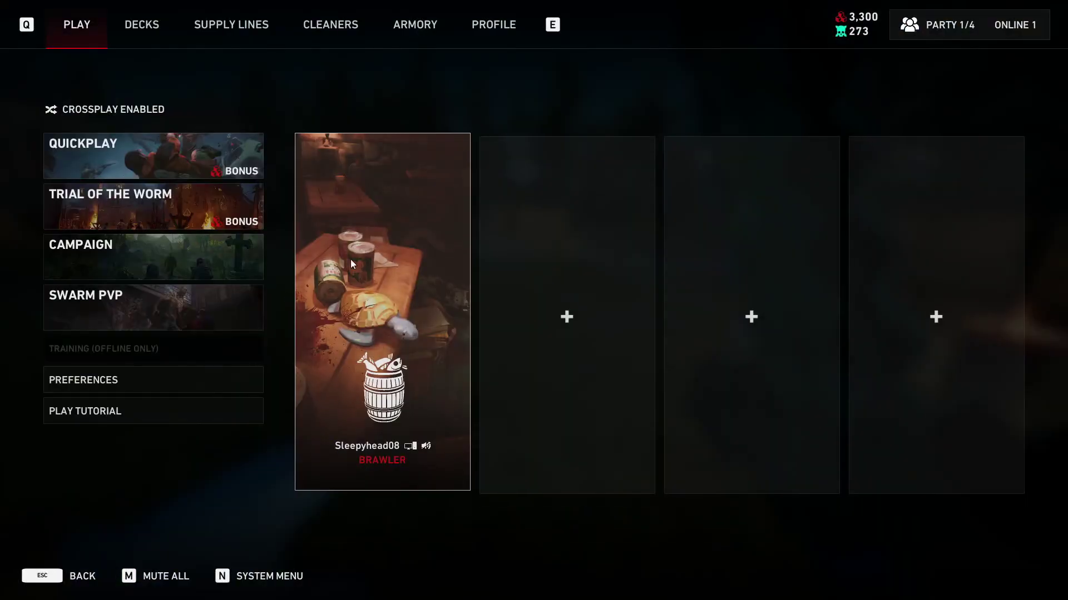
left_click(163, 167)
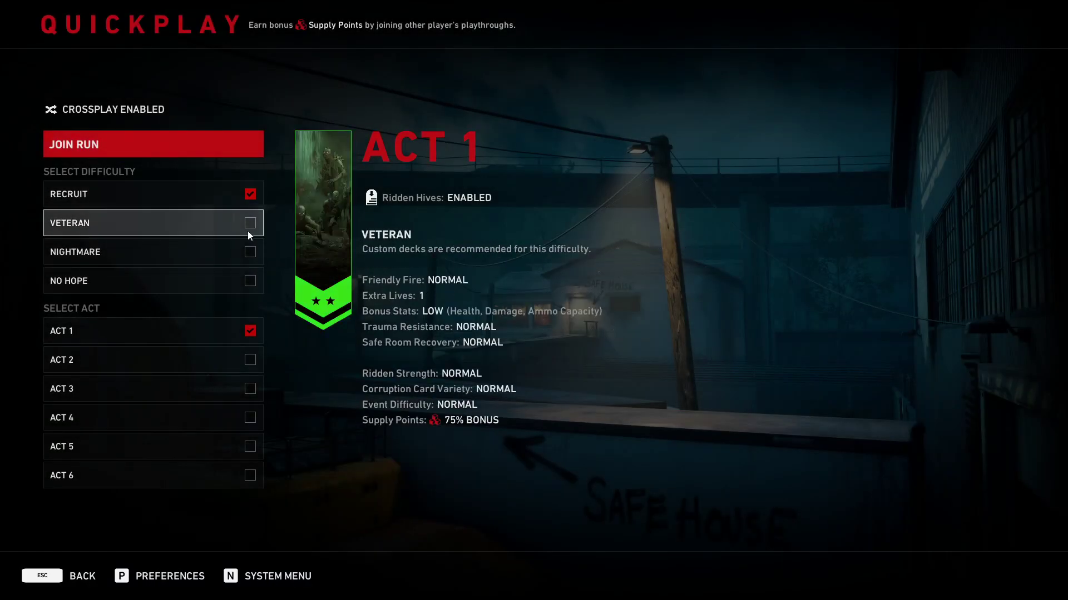
left_click(200, 149)
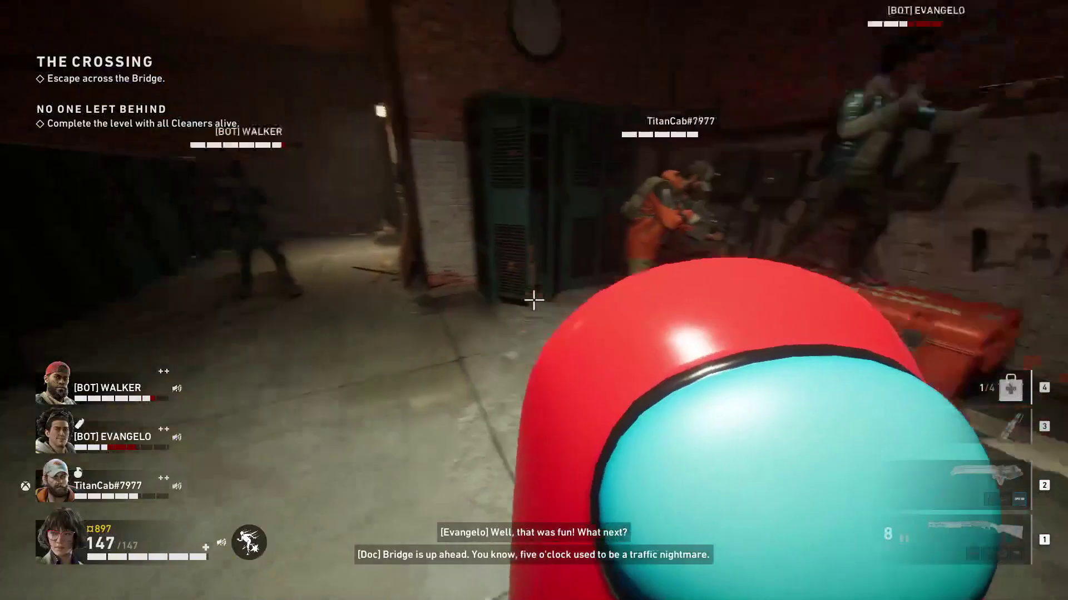
Step: Move around the safe room past the teammates by the lockers toward the corridor
key("w")
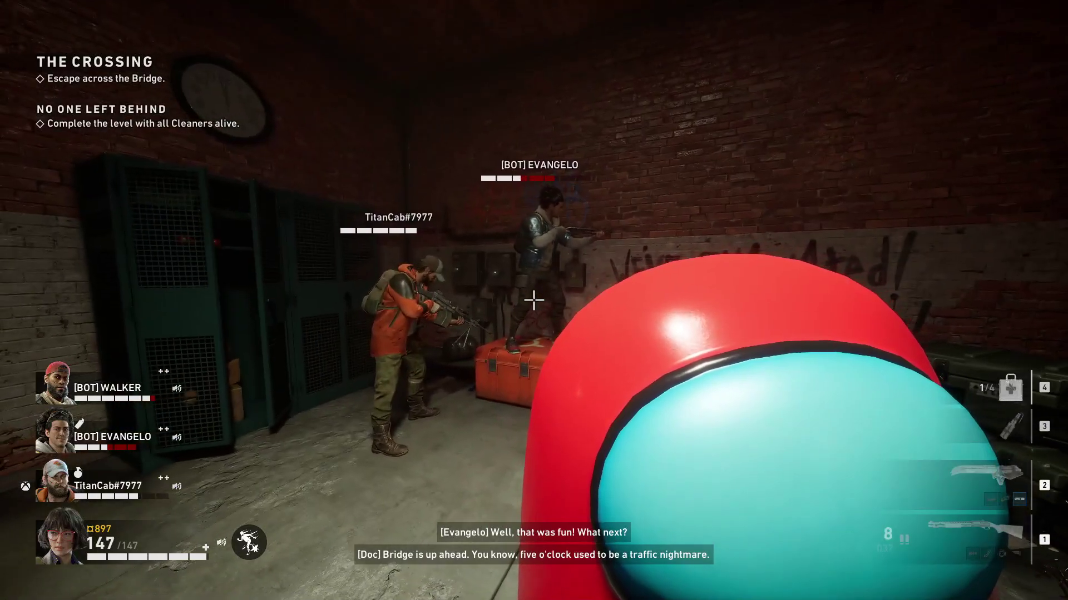
key("w")
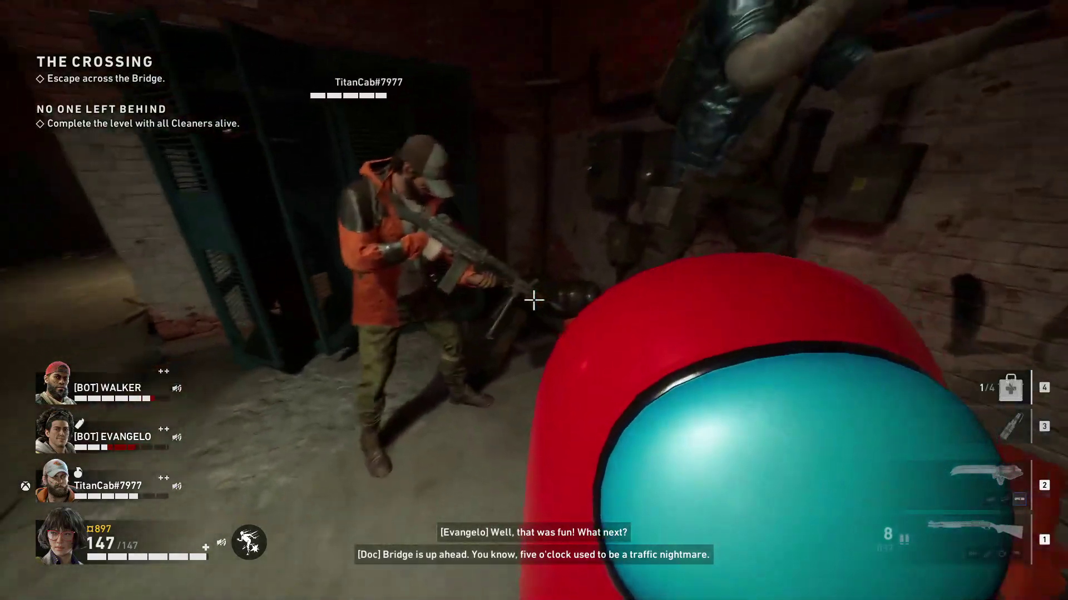
key("w")
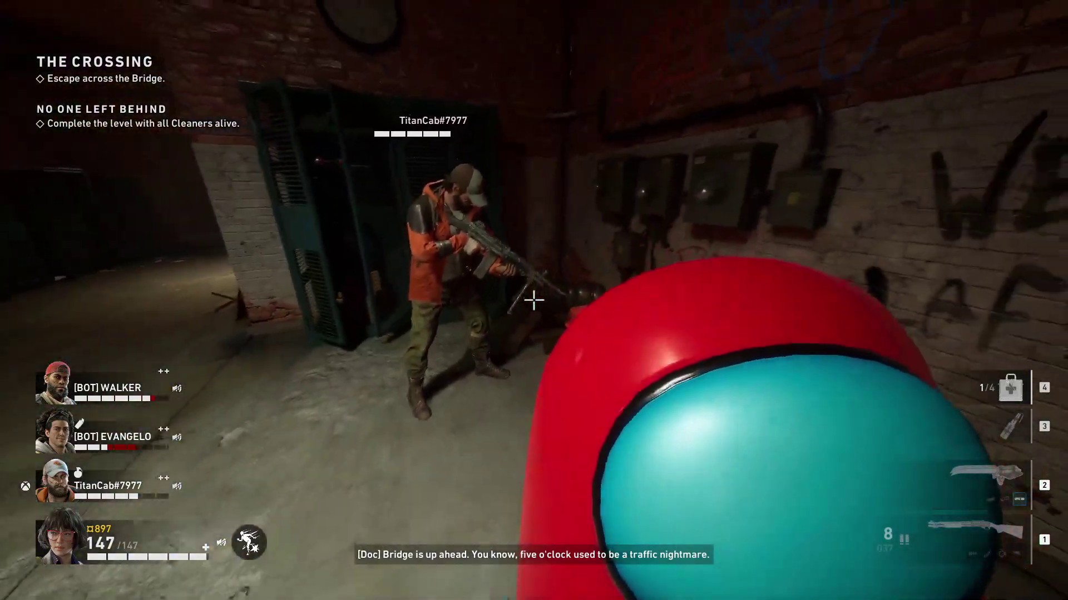
key("w")
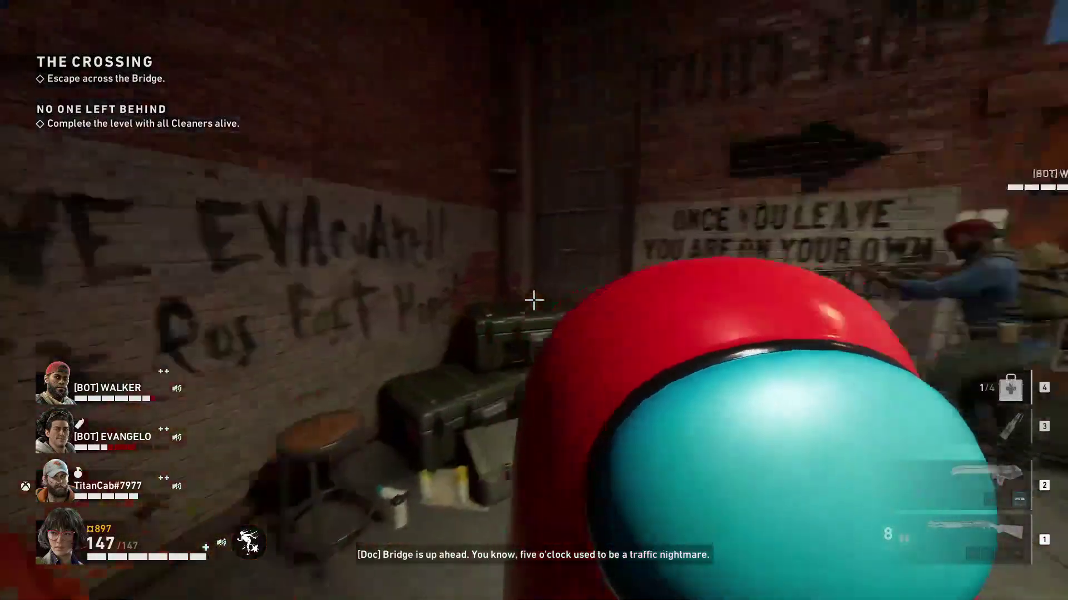
key("w")
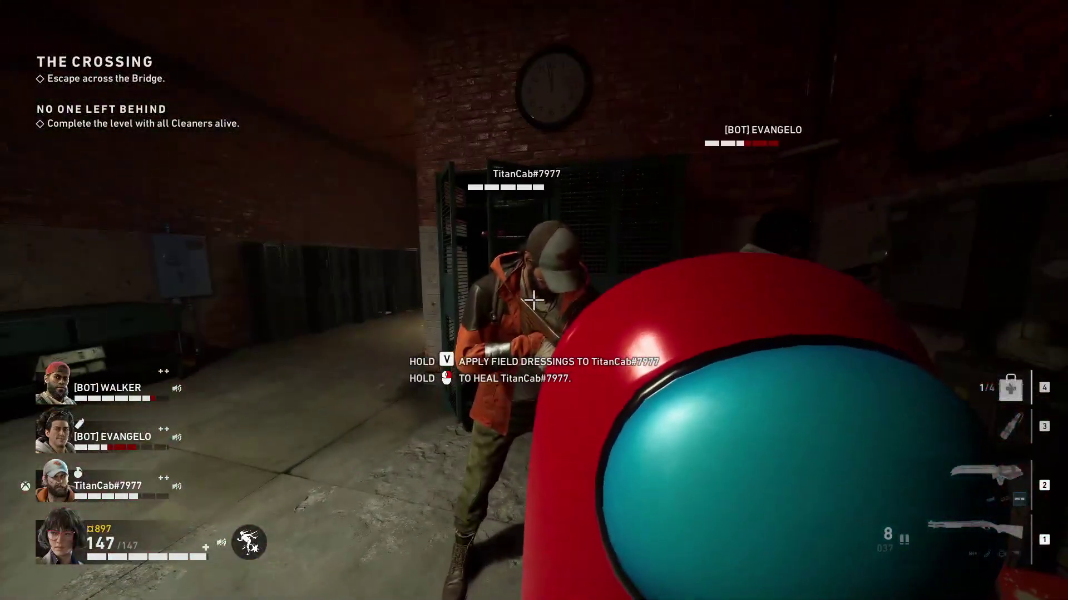
key("w")
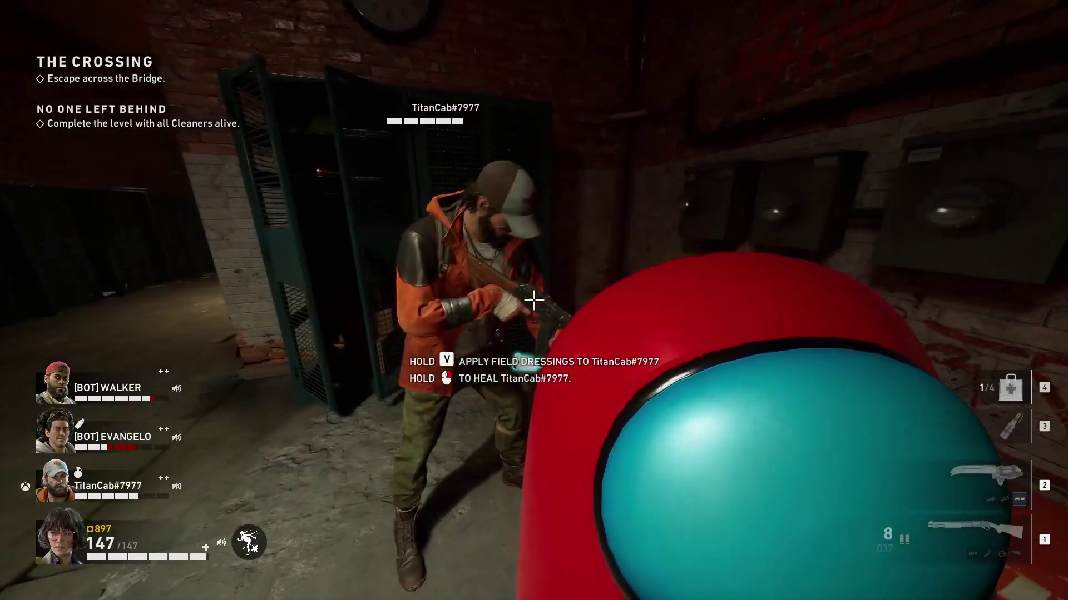
key("w")
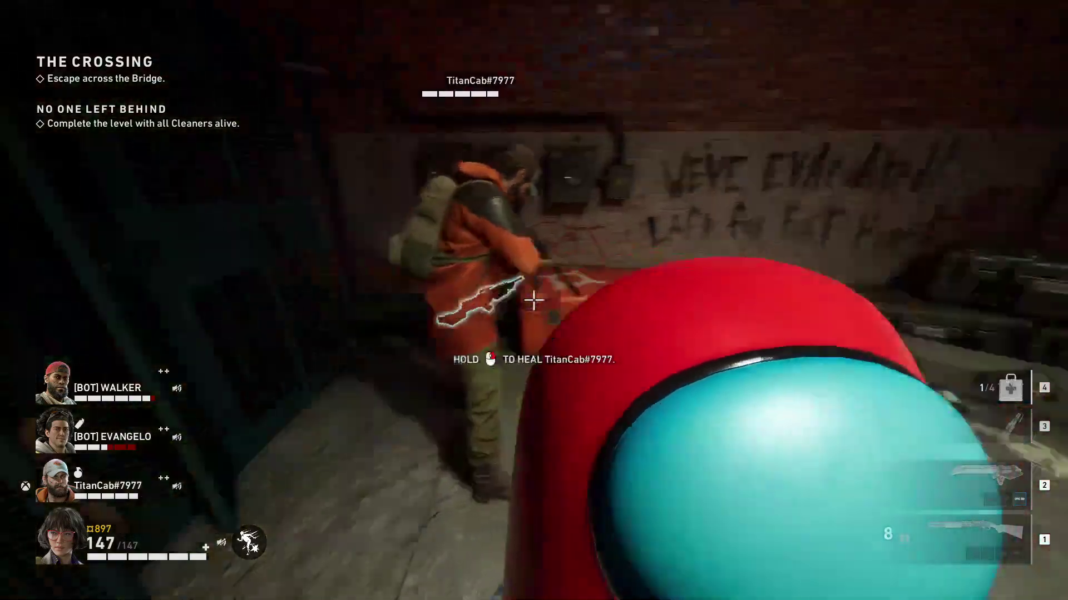
key("w")
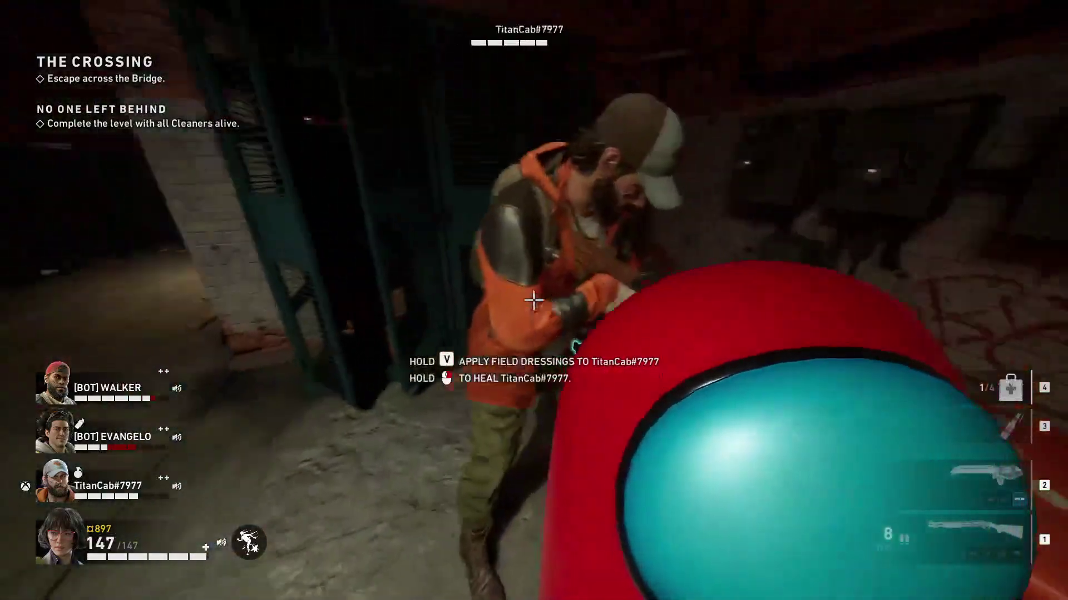
Step: Self-heal with the crewmate medkit to 165/165 and show the team pause menu
key("4")
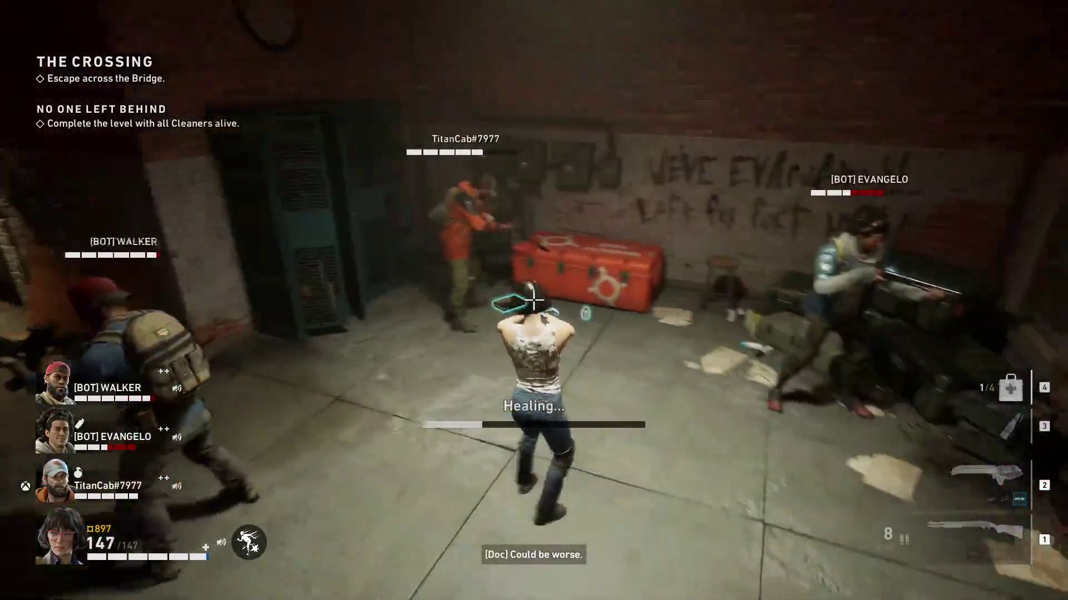
key("w")
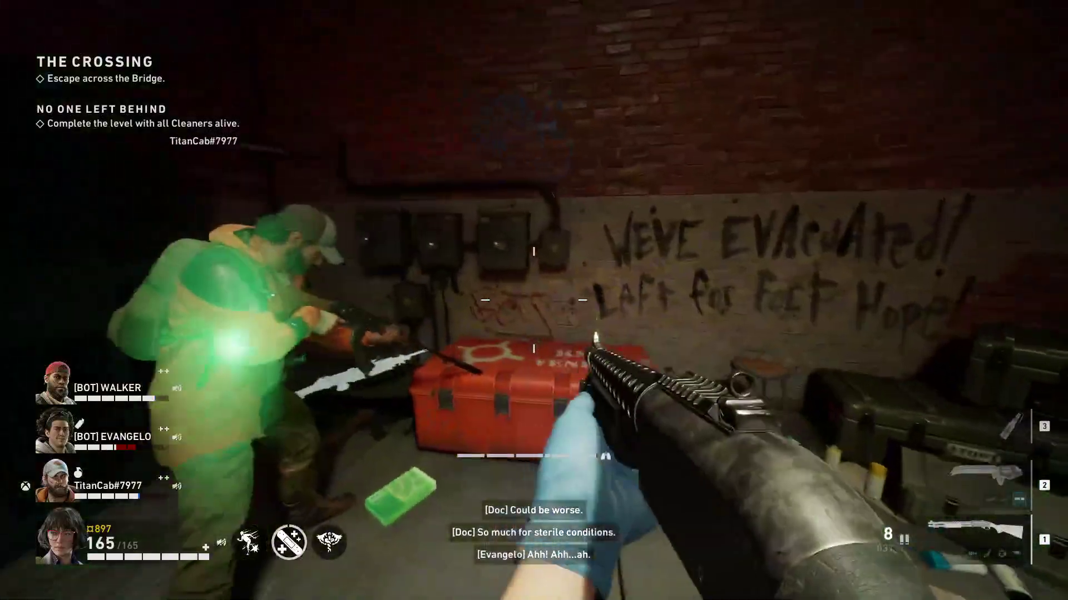
key("Escape")
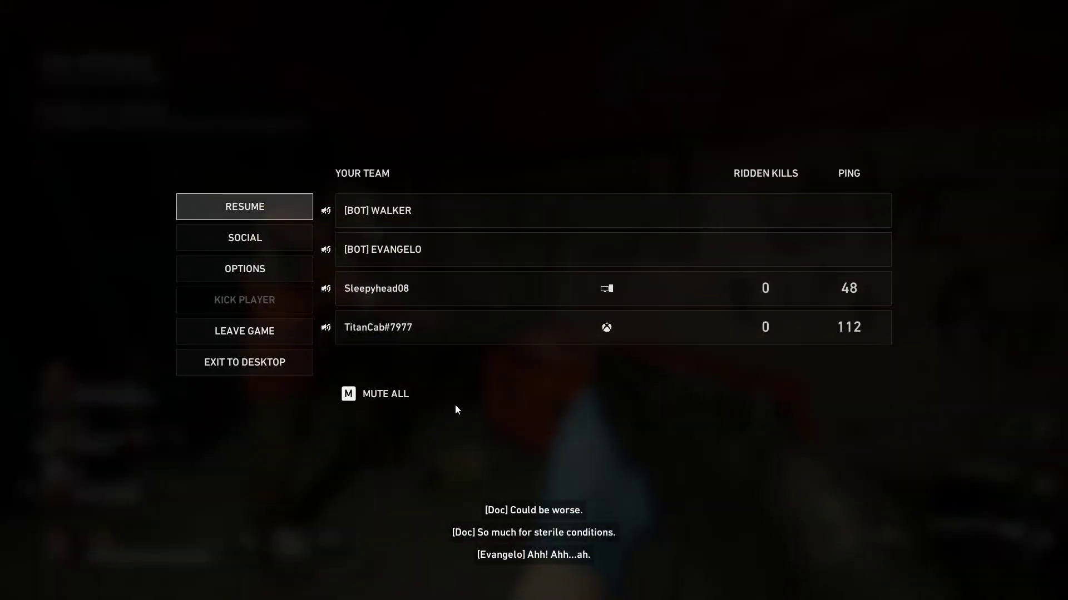